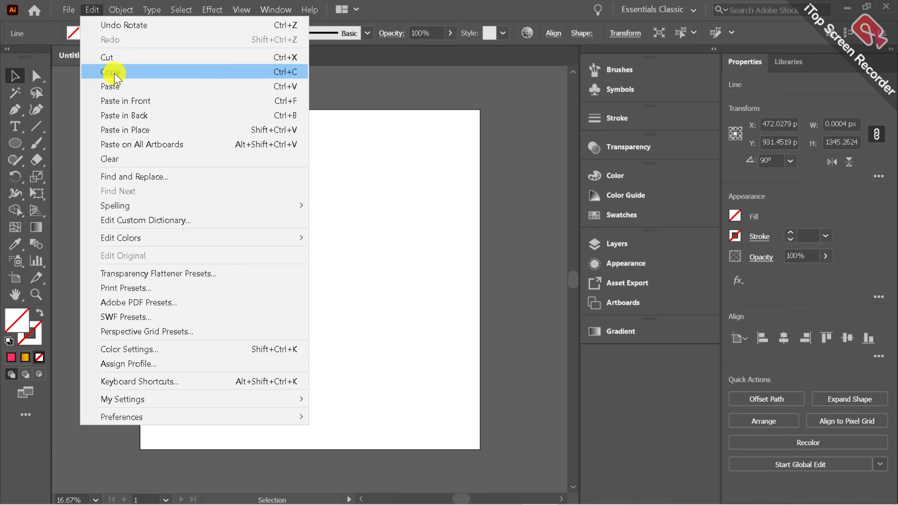
Step: Duplicate the vertical line twice, leaving one copy at the artboard's centre and placing the other just to its left
click(113, 71)
click(91, 9)
click(114, 88)
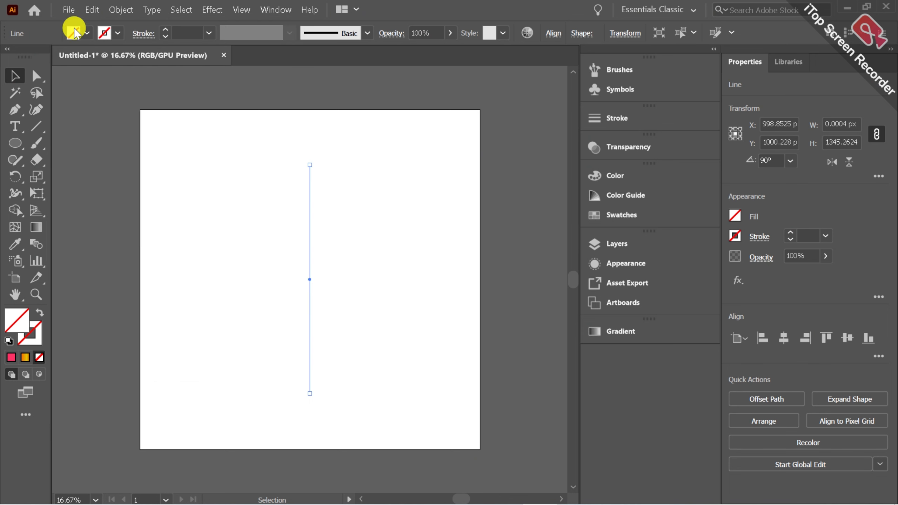
click(91, 10)
click(110, 75)
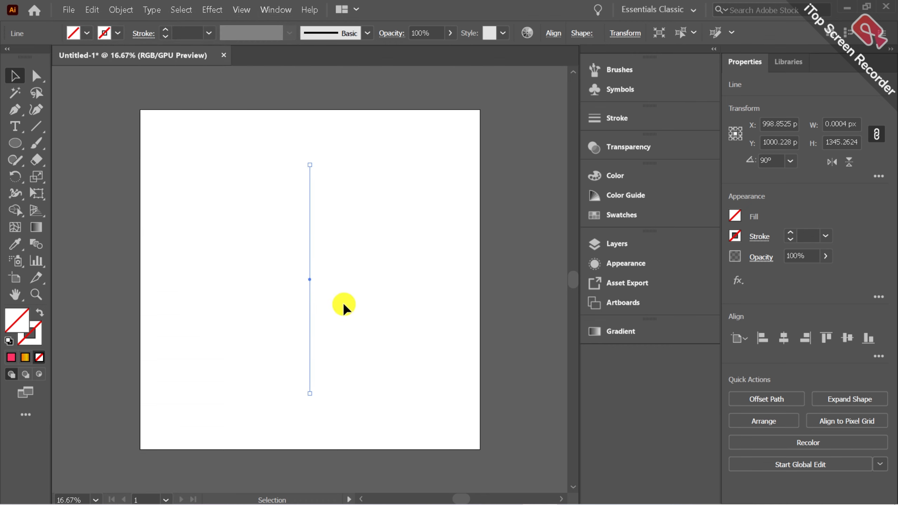
mouse_move(311, 281)
mouse_down()
mouse_move(341, 282)
mouse_move(300, 282)
mouse_up()
click(355, 291)
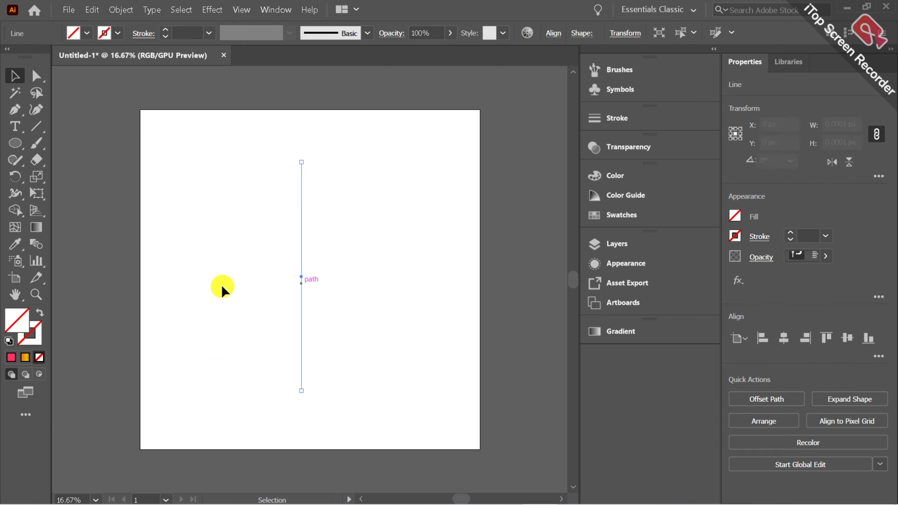
Step: Apply the default white fill and 1 pt black stroke to all three vertical lines
drag(198, 281, 442, 345)
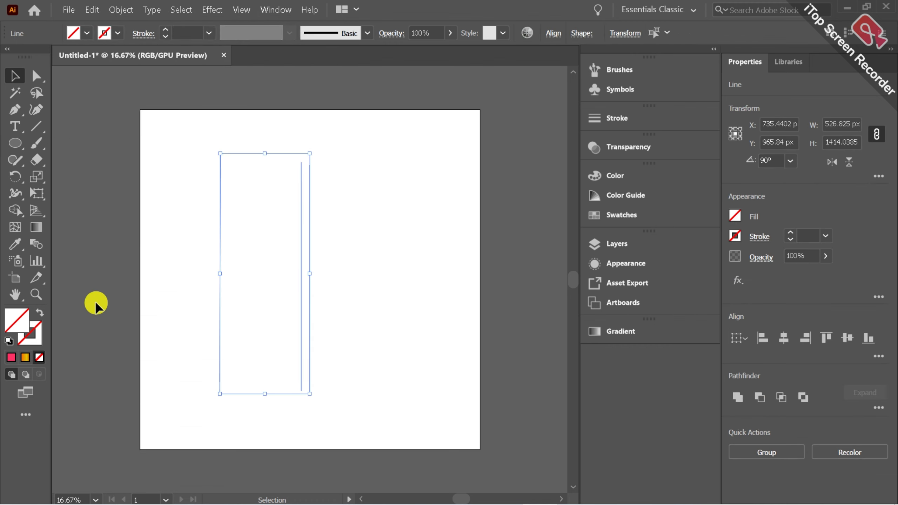
click(7, 341)
click(158, 267)
drag(527, 334, 528, 333)
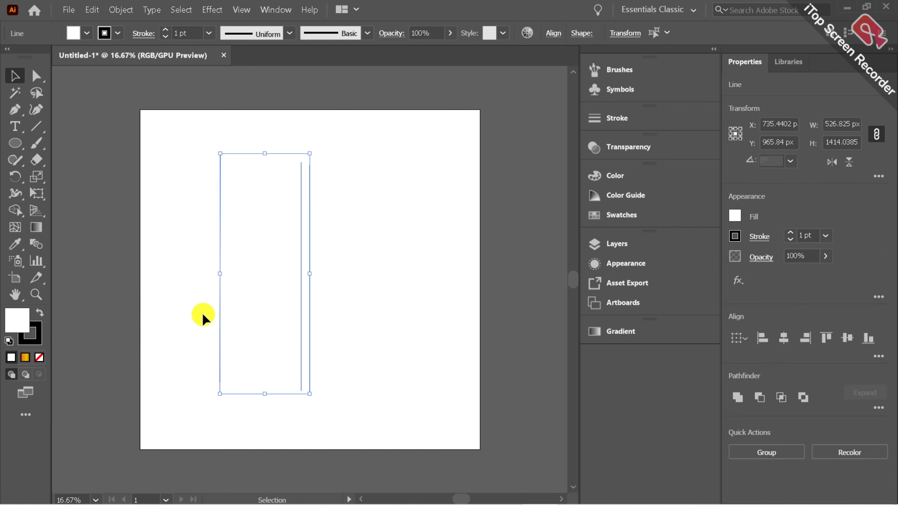
Step: Move the line copies beside the leftmost line, spaced about 98 px apart, and align all three by their vertical centres
click(342, 299)
drag(295, 298, 299, 322)
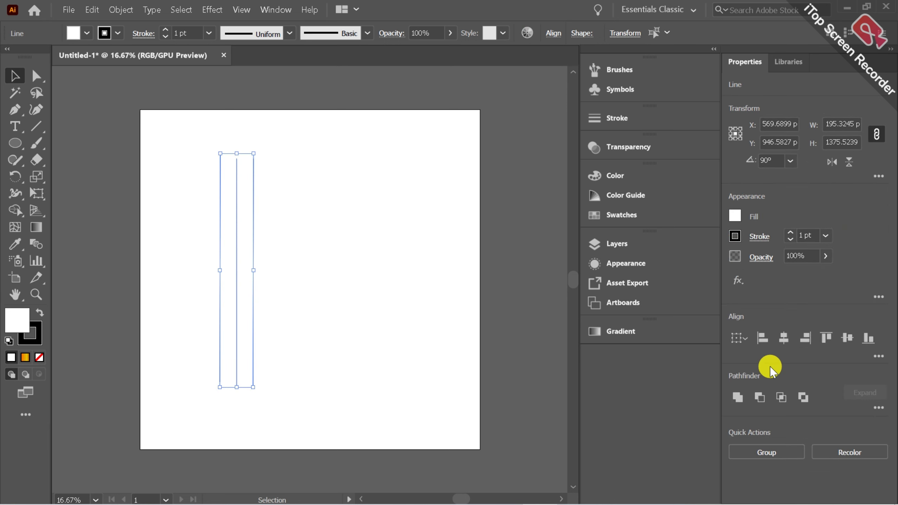
click(417, 348)
Step: Duplicate the three vertical lines and place the copies to the right of the originals, continuing the even spacing
drag(186, 277, 315, 317)
click(92, 10)
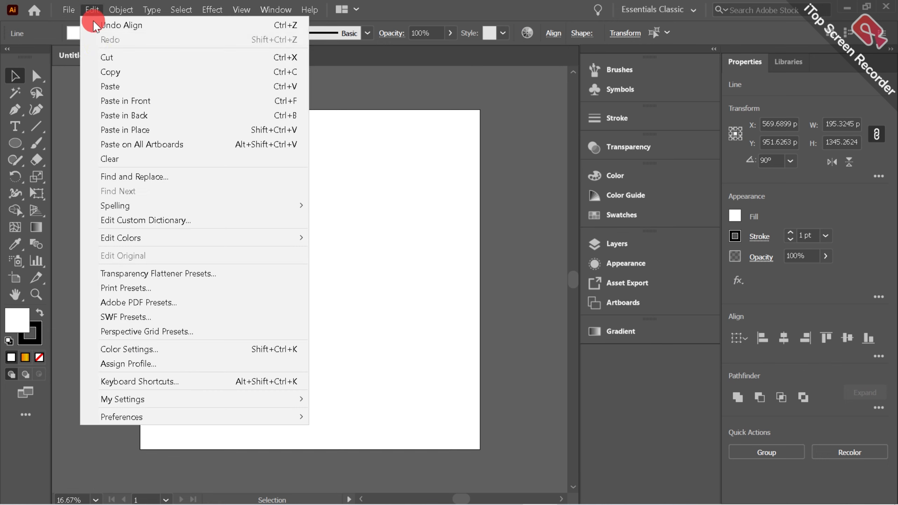
click(95, 26)
click(92, 9)
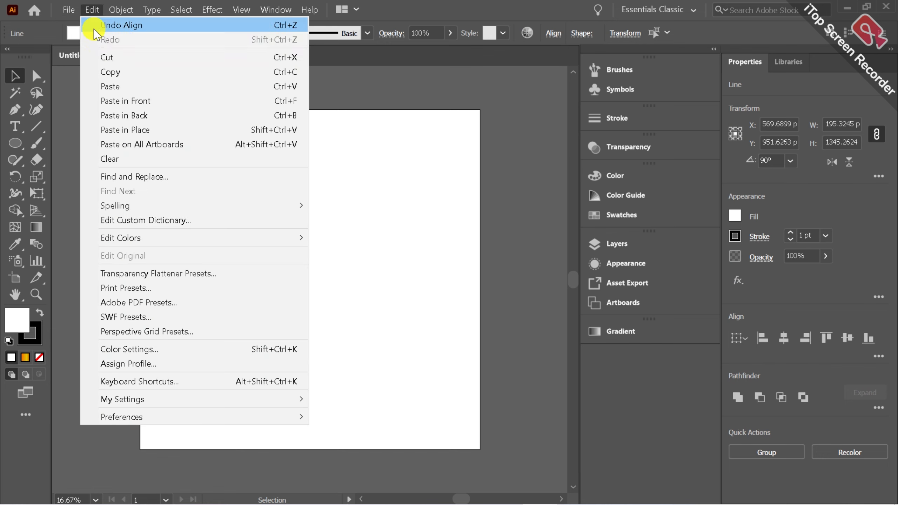
click(96, 87)
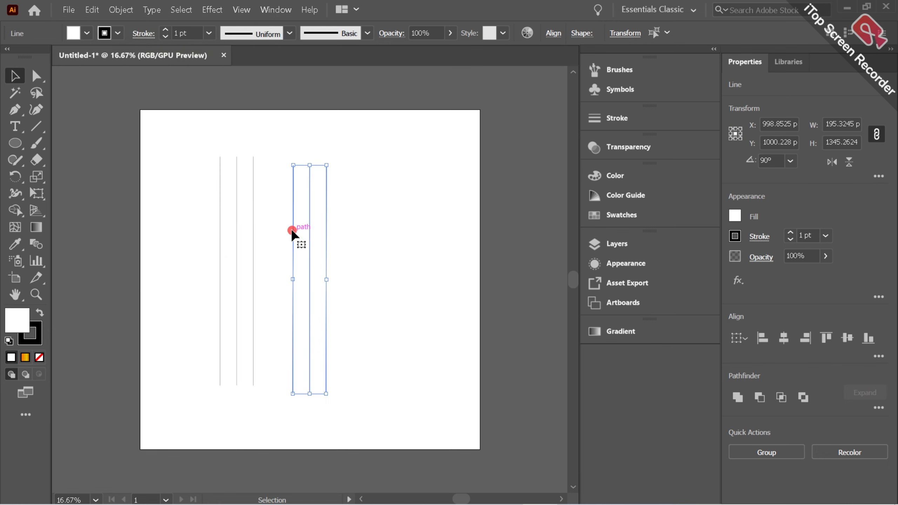
drag(292, 232, 267, 226)
Step: Align all six vertical lines by their vertical centres and group them
drag(191, 214, 388, 269)
click(848, 339)
click(449, 329)
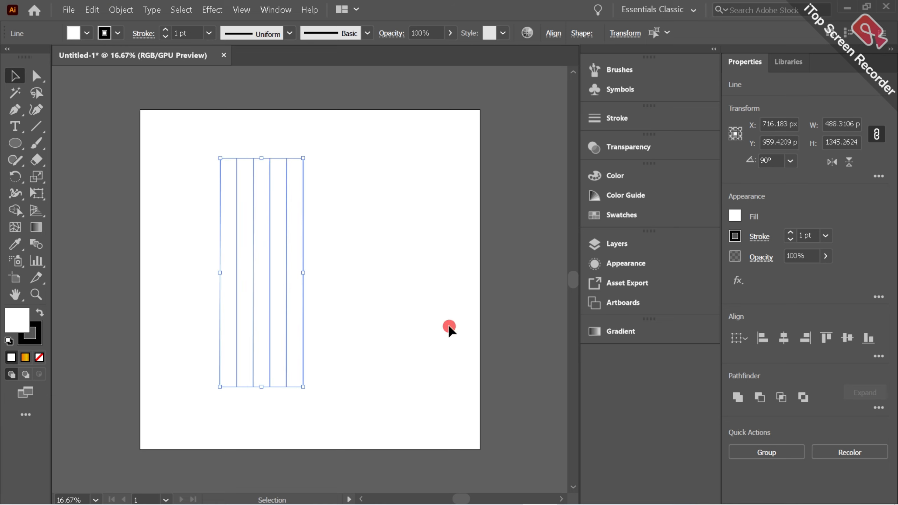
drag(183, 250, 380, 329)
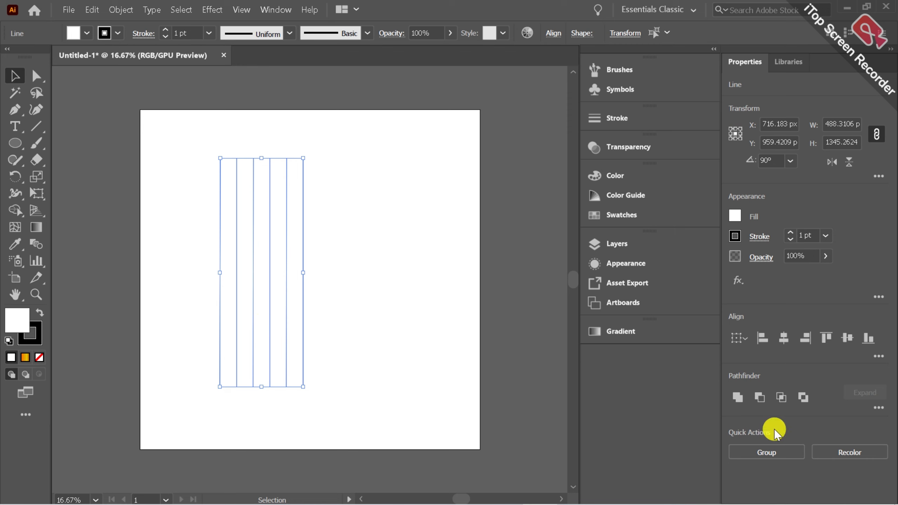
click(766, 457)
right_click(263, 351)
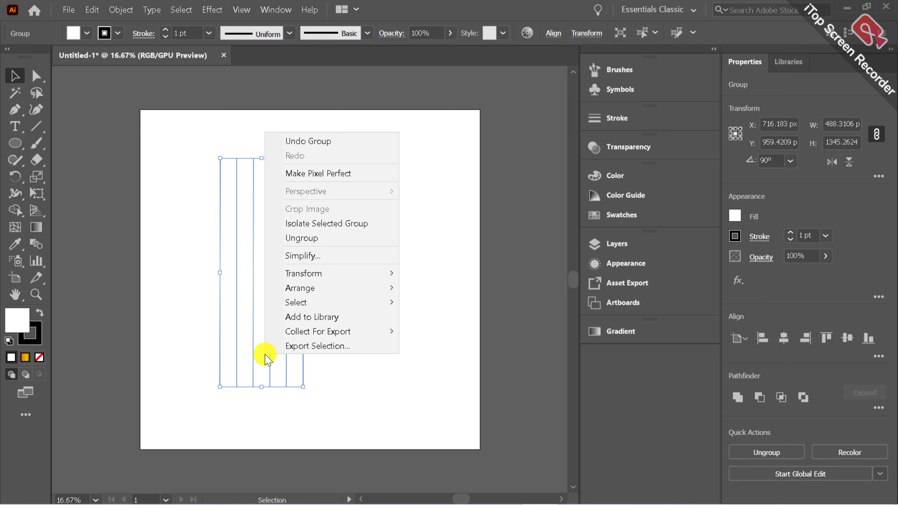
click(438, 310)
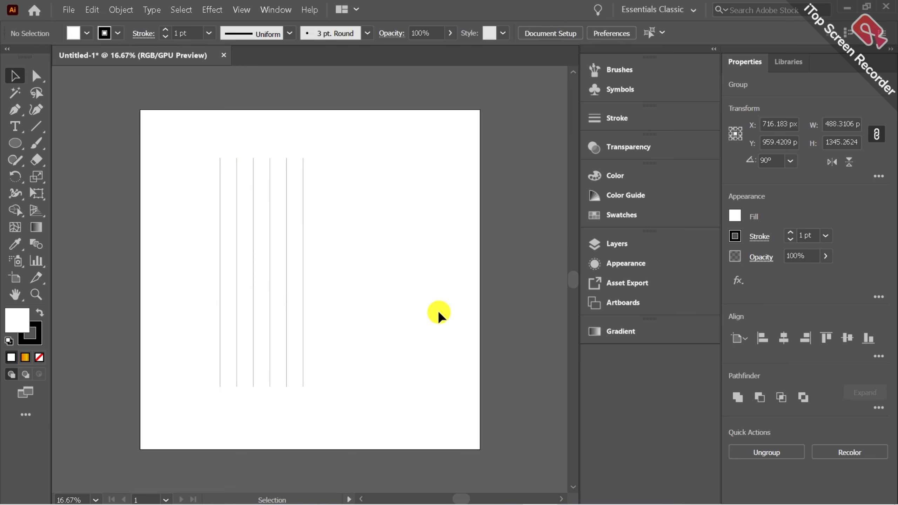
Step: Centre the group of six lines on the artboard horizontally and vertically
click(236, 368)
click(800, 345)
click(848, 341)
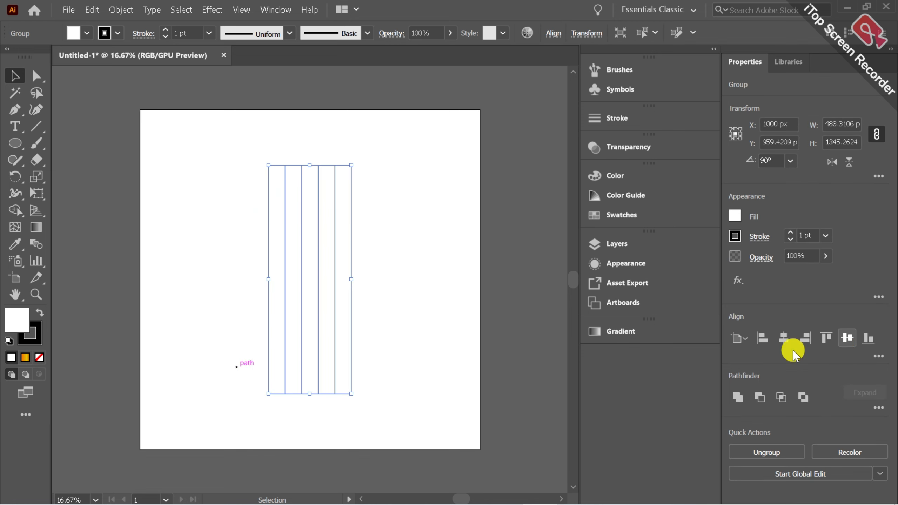
click(421, 315)
Step: Copy the centred group of vertical lines and paste a duplicate over it
drag(184, 264, 414, 321)
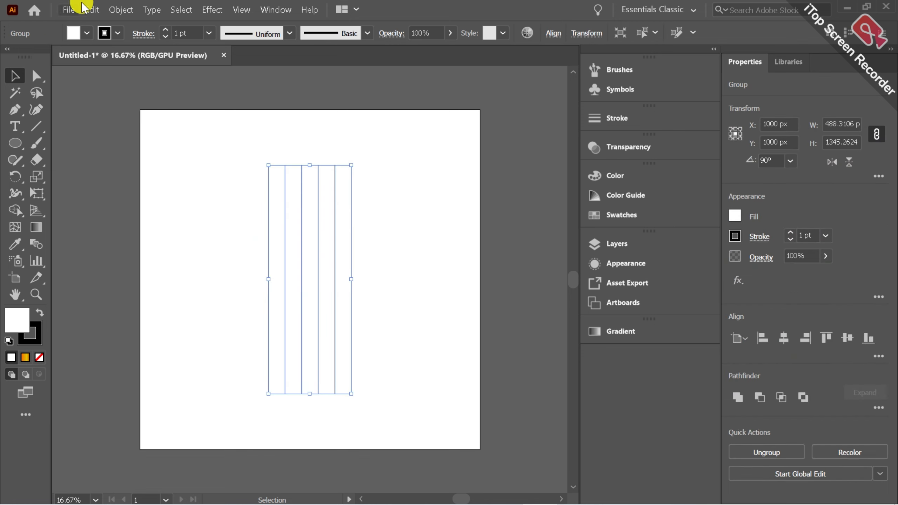
click(91, 10)
click(88, 14)
click(87, 14)
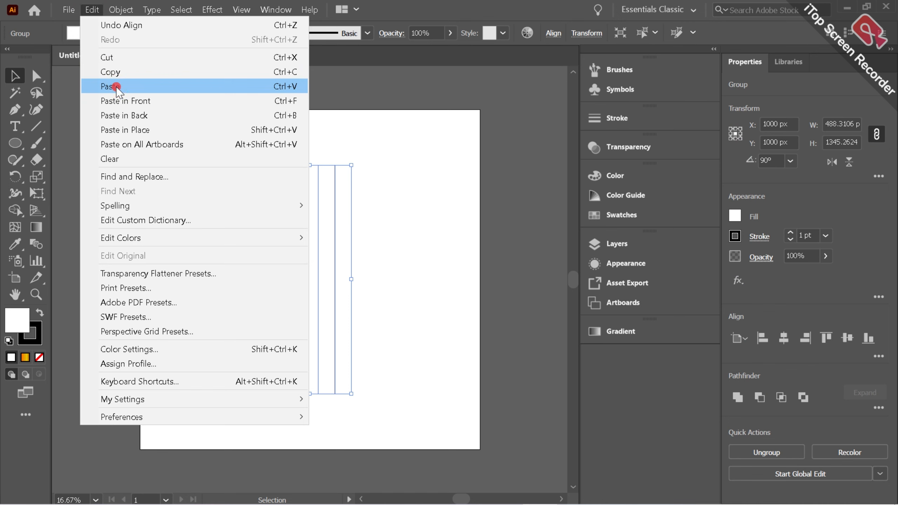
click(114, 86)
Step: Rotate the duplicate line group to horizontal and set its angle to 180°, forming a crossing grid
click(353, 160)
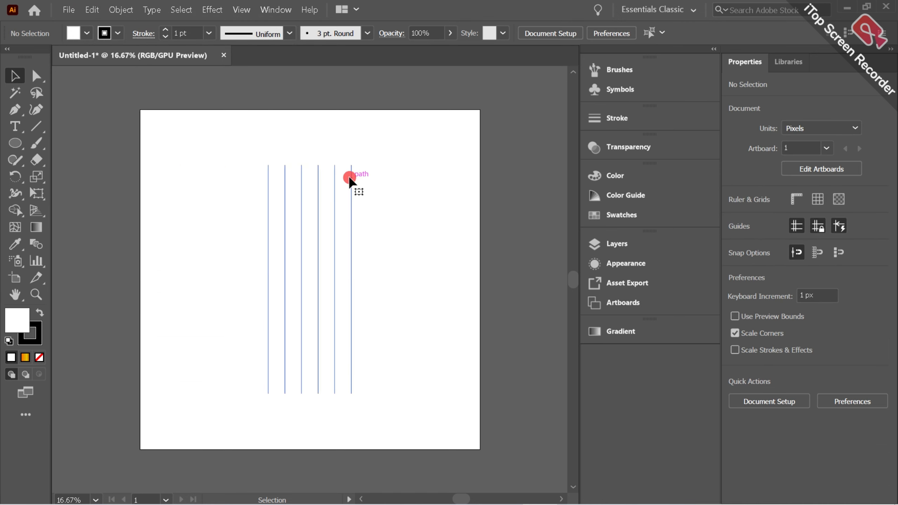
click(352, 176)
drag(349, 156, 418, 318)
click(791, 162)
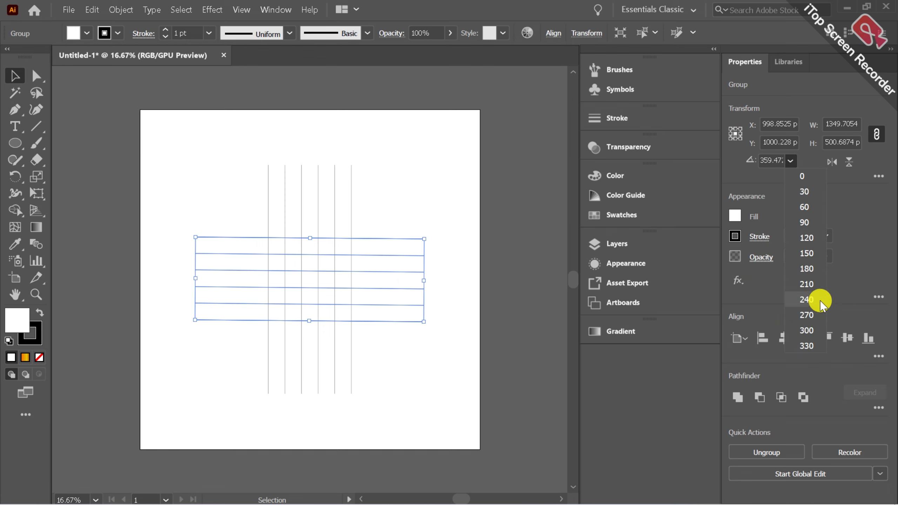
click(810, 273)
click(438, 375)
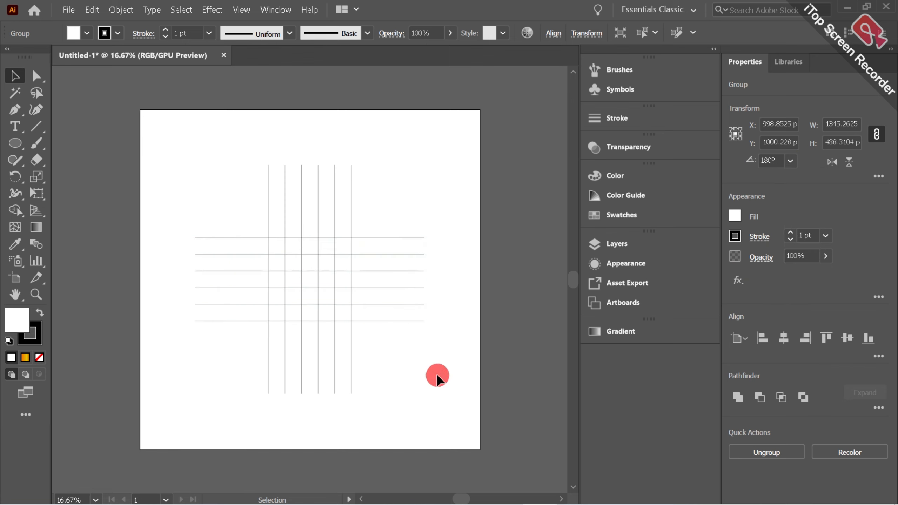
Step: Draw three concentric circles without fill, about 488, 293 and 98 px in diameter, snapped to the grid's intersections
click(33, 295)
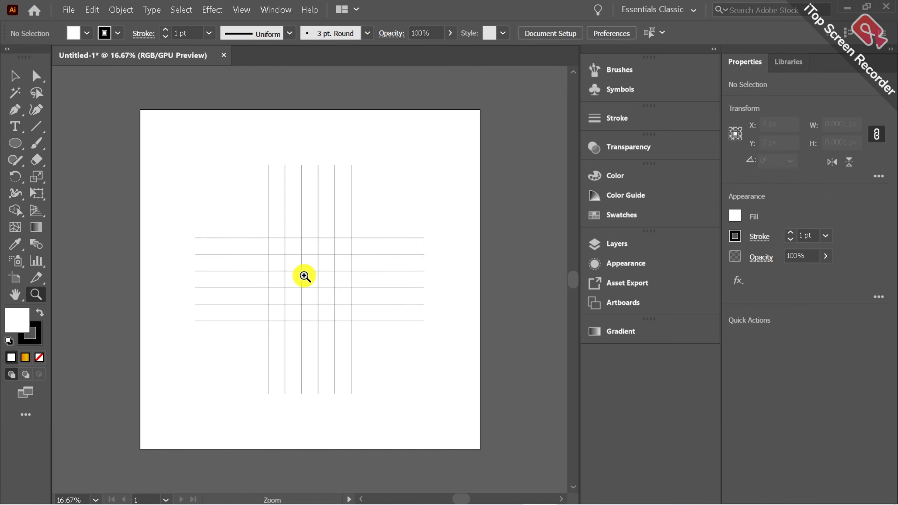
click(304, 276)
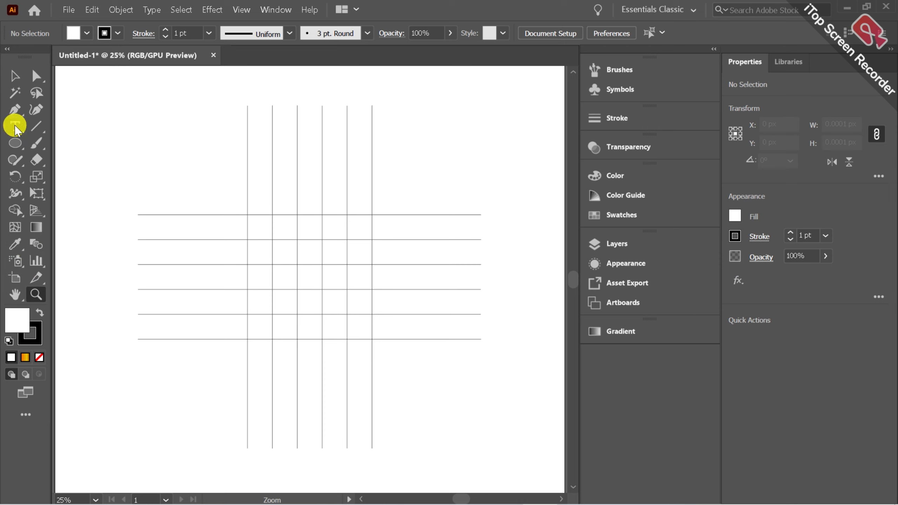
click(14, 143)
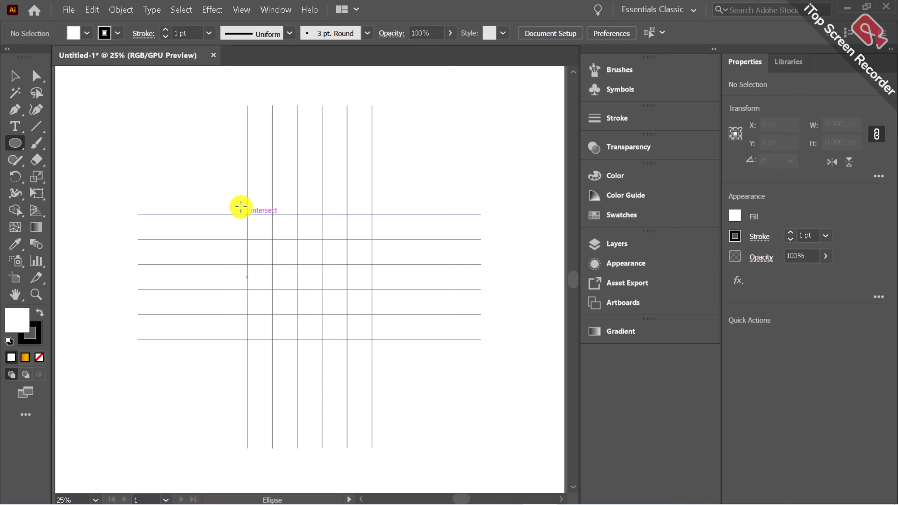
drag(241, 206, 367, 332)
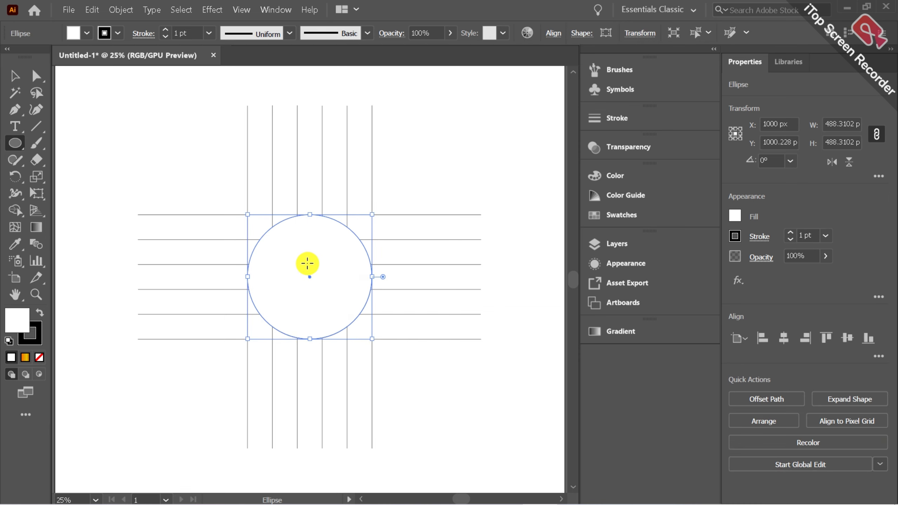
click(39, 357)
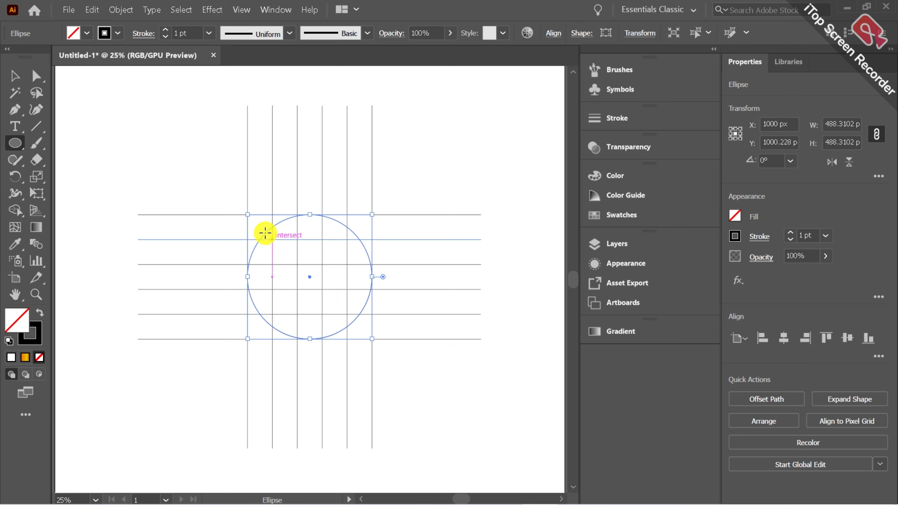
drag(265, 233, 340, 309)
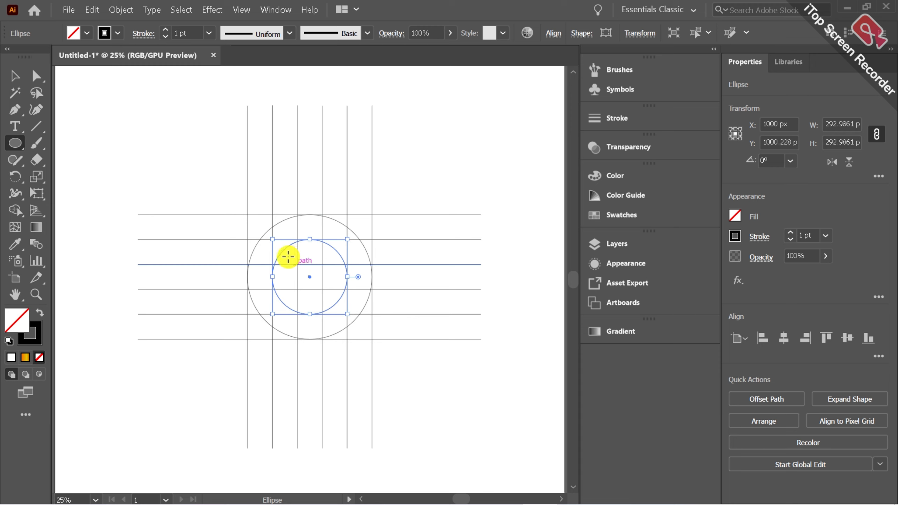
drag(297, 265, 318, 283)
Step: Select the whole grid with the circles and merge the left leg's regions up to the outer circle using Shape Builder
click(14, 76)
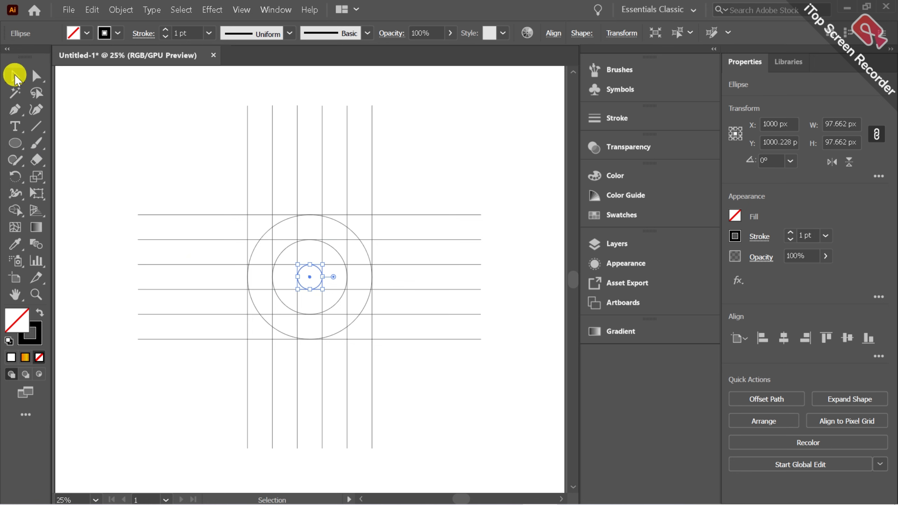
drag(100, 179, 256, 193)
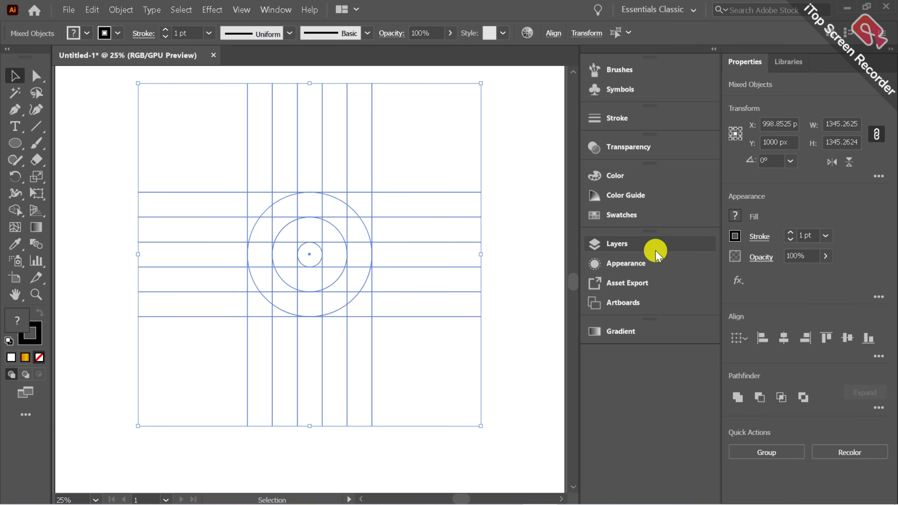
scroll(576, 71, up, 2)
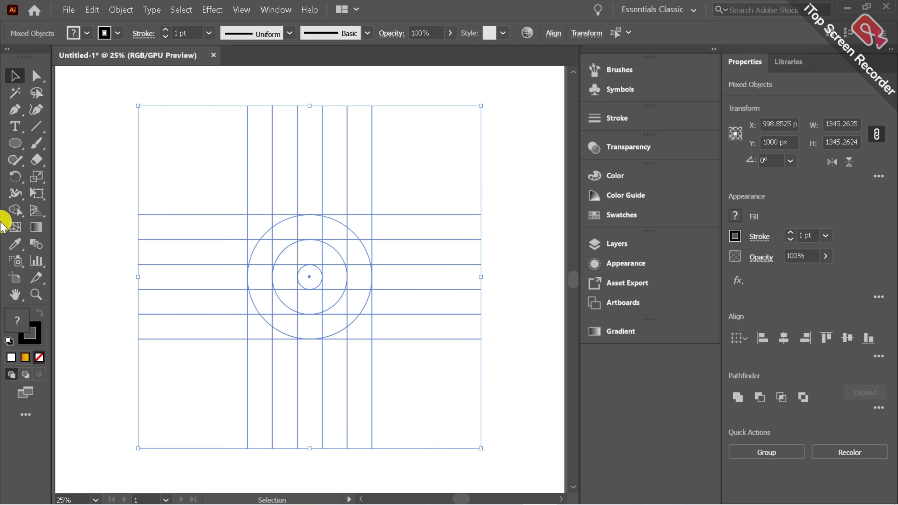
click(13, 212)
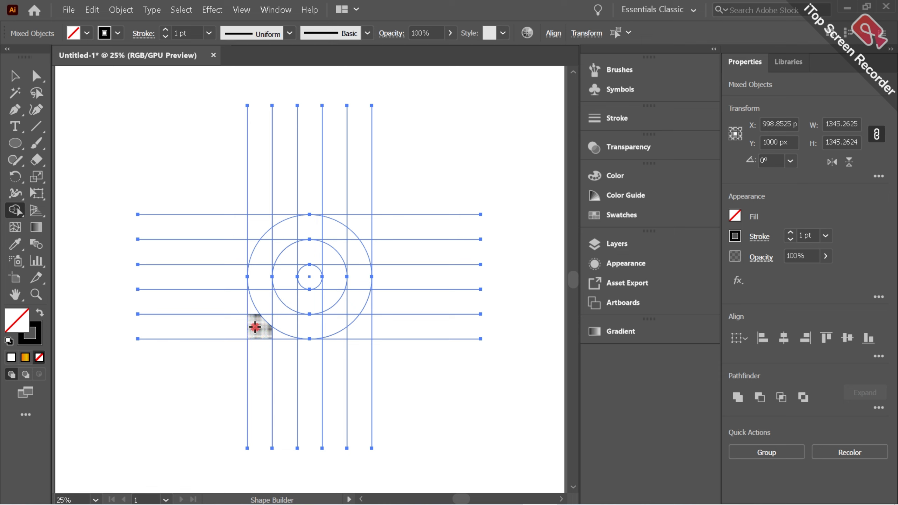
mouse_move(255, 327)
mouse_down()
mouse_move(254, 301)
mouse_move(250, 307)
mouse_move(269, 305)
mouse_move(272, 325)
mouse_move(278, 291)
mouse_move(274, 275)
mouse_move(252, 277)
mouse_move(266, 249)
mouse_up()
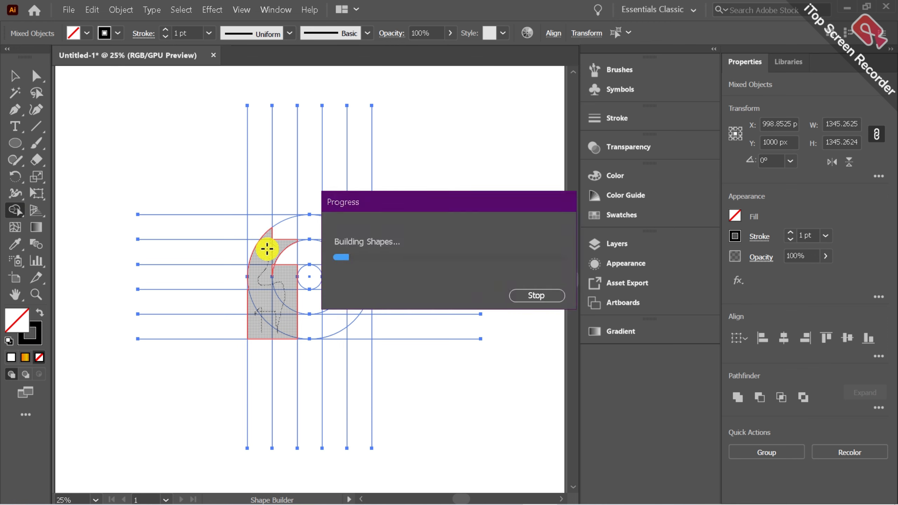
Step: Swap fill and stroke to a black fill, and merge the ring regions into an arch with a right leg following the outer circle
click(40, 313)
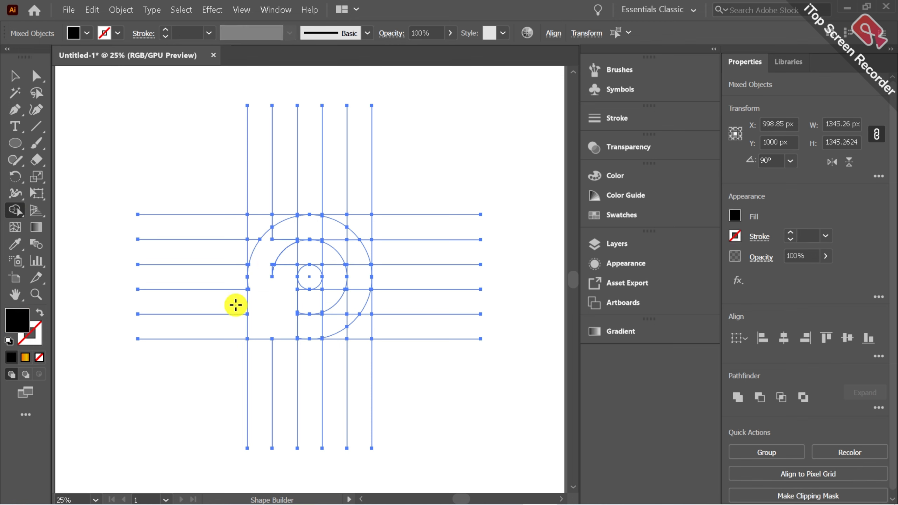
mouse_move(235, 305)
mouse_down()
mouse_move(262, 287)
mouse_move(266, 254)
mouse_move(281, 230)
mouse_move(317, 231)
mouse_move(291, 240)
mouse_move(351, 237)
mouse_move(332, 244)
mouse_up()
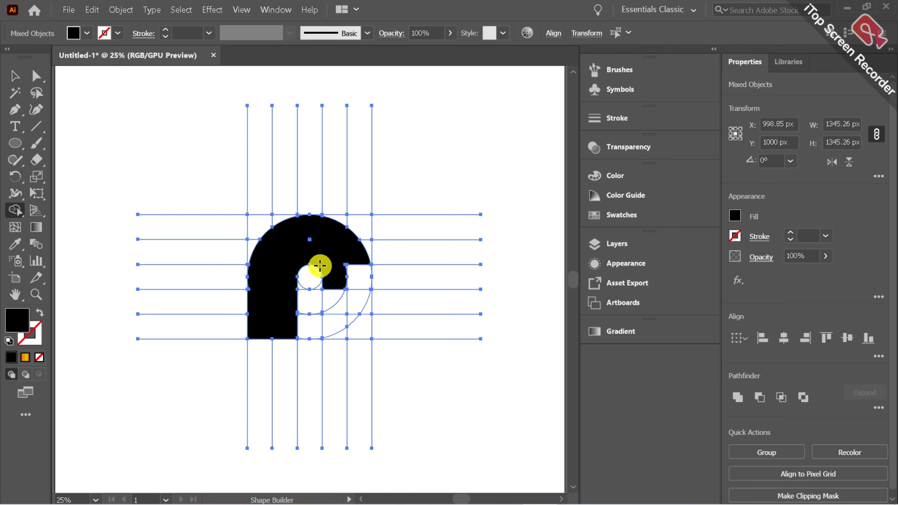
mouse_move(341, 253)
mouse_down()
mouse_move(351, 267)
mouse_move(335, 275)
mouse_up()
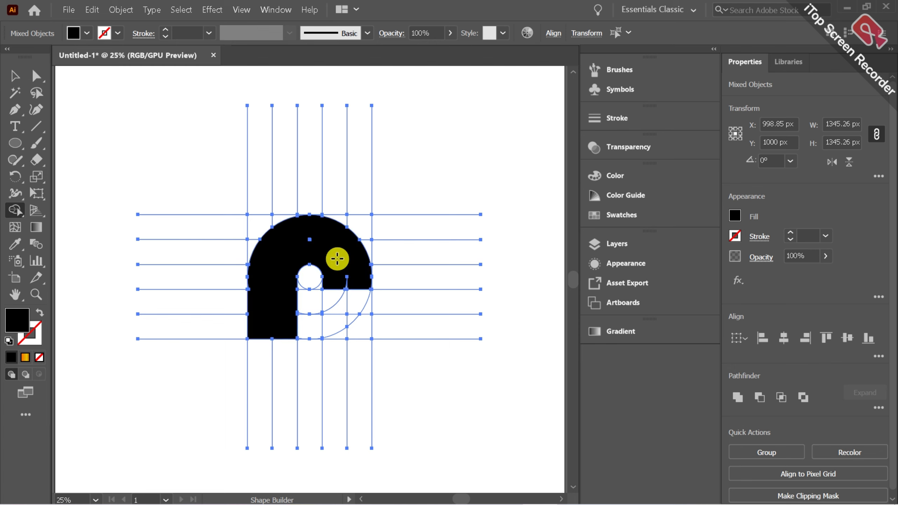
mouse_move(337, 257)
mouse_down()
mouse_move(324, 288)
mouse_move(350, 285)
mouse_move(336, 309)
mouse_move(345, 311)
mouse_up()
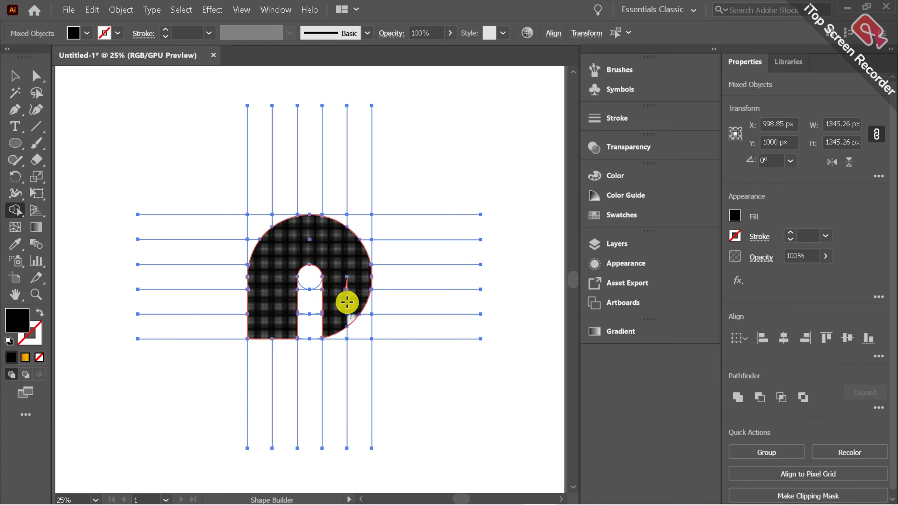
drag(338, 272, 337, 269)
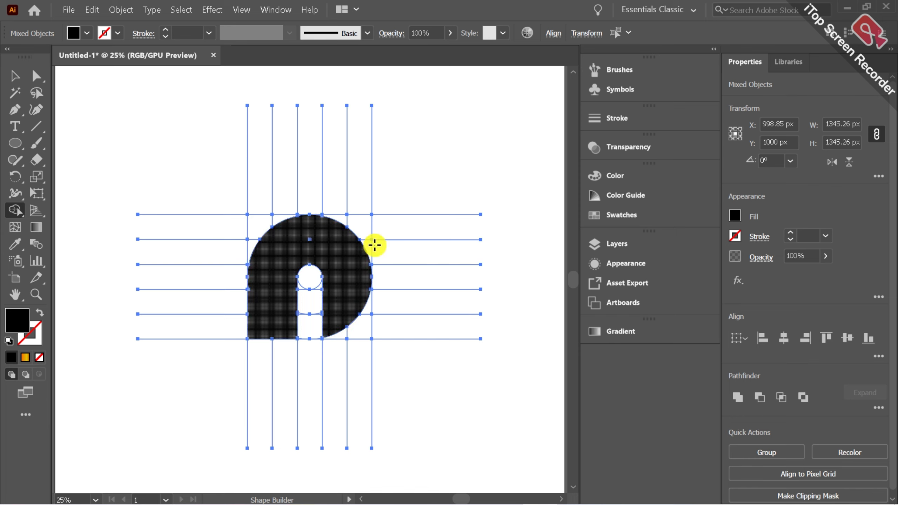
Step: Examine the merged arch up close along its outer edge, inner slot and leg ends for leftover unmerged regions
click(36, 299)
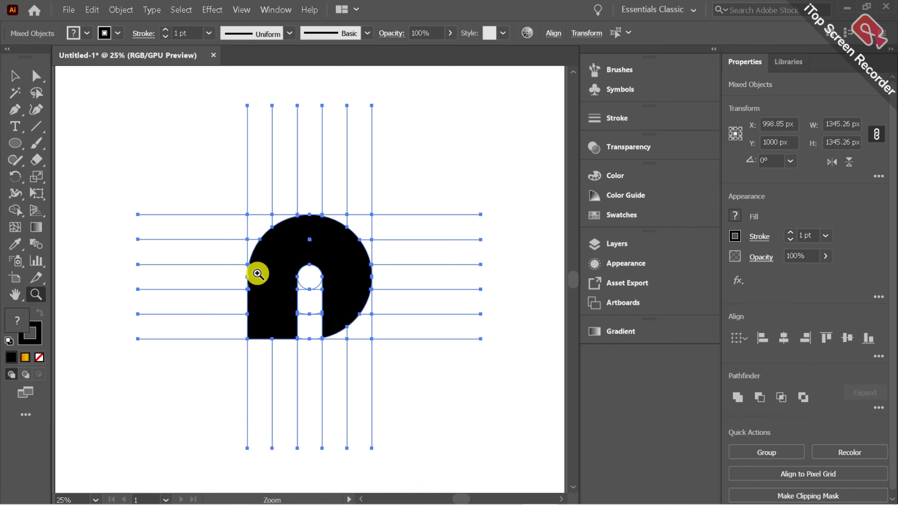
click(305, 271)
click(299, 273)
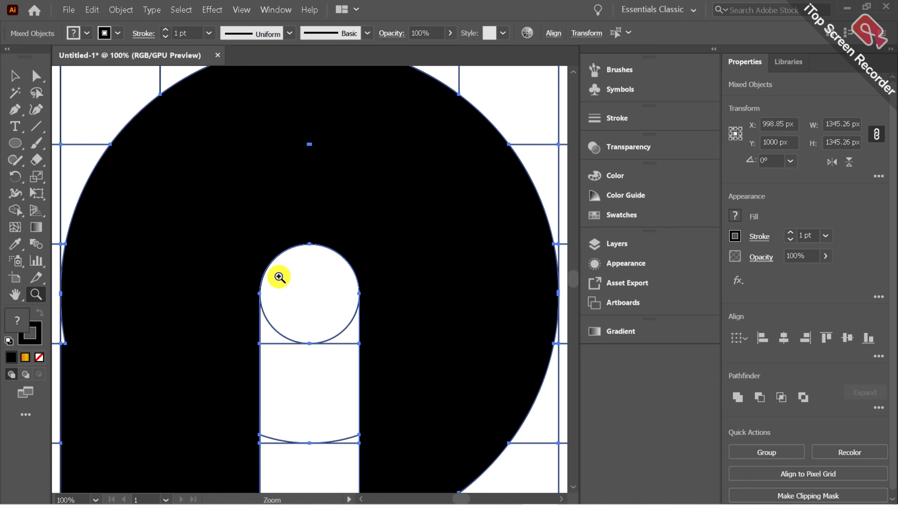
click(14, 295)
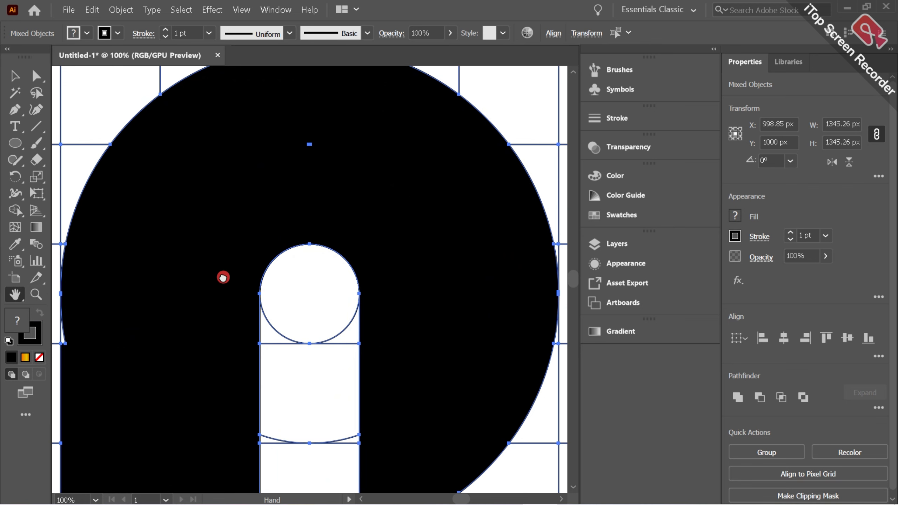
drag(224, 277, 297, 173)
click(15, 210)
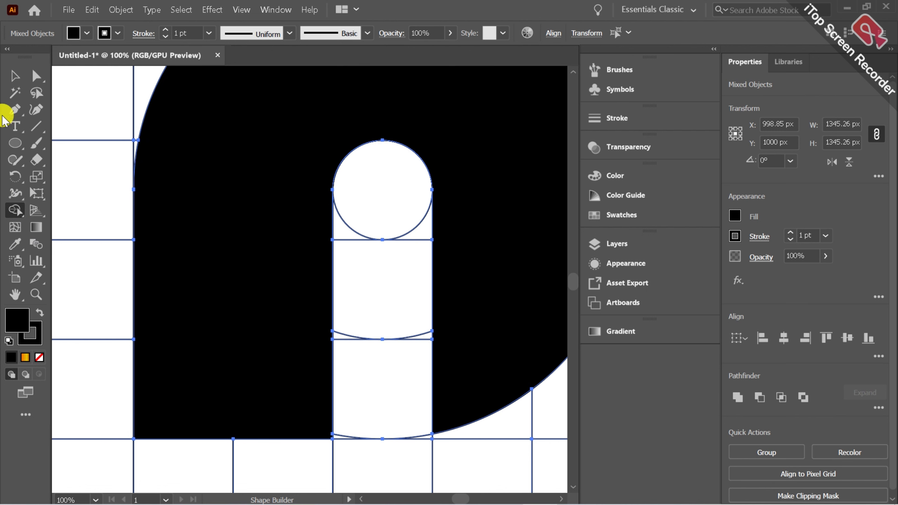
click(13, 78)
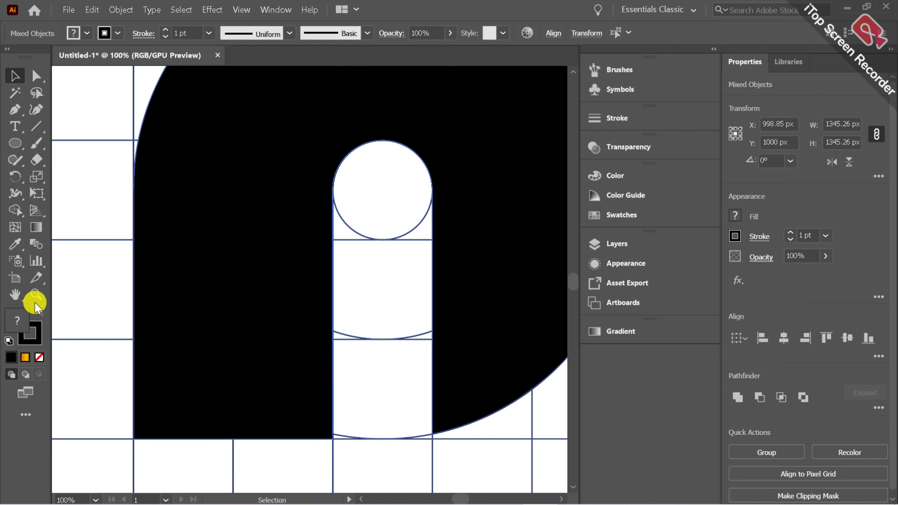
click(14, 296)
drag(324, 254, 214, 430)
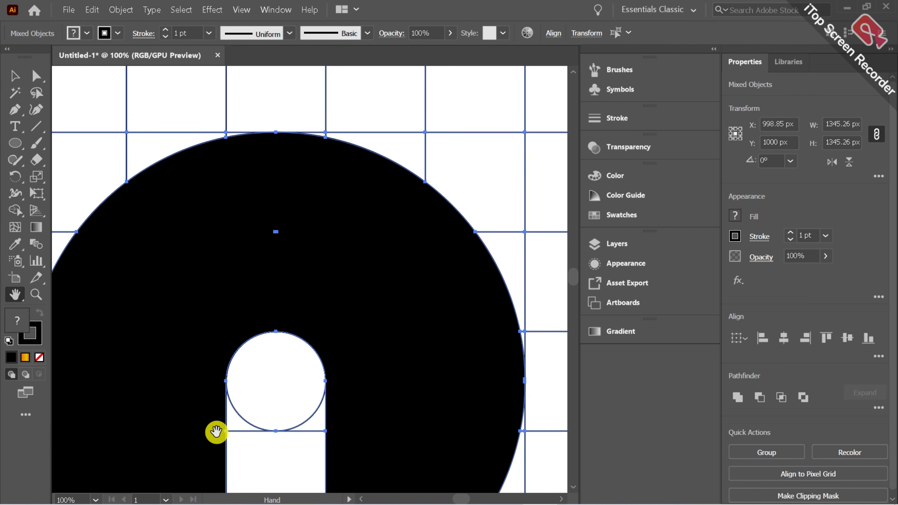
click(14, 211)
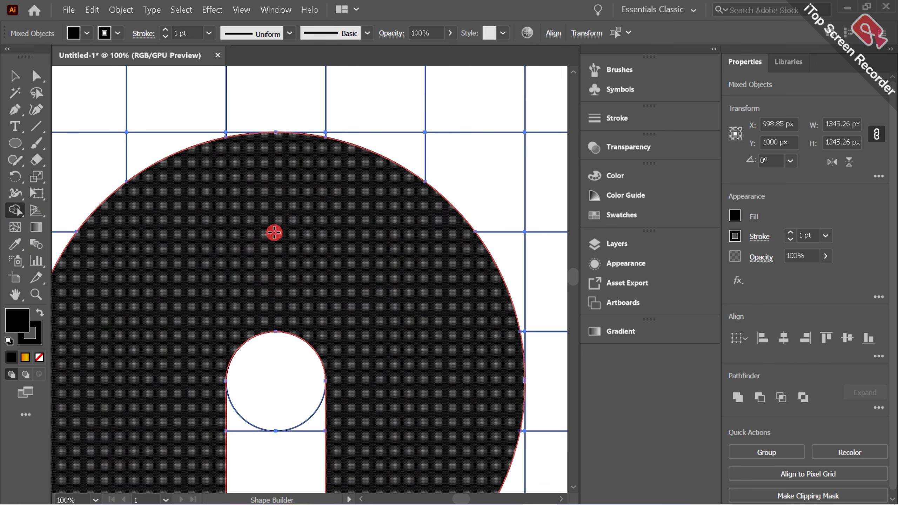
click(261, 225)
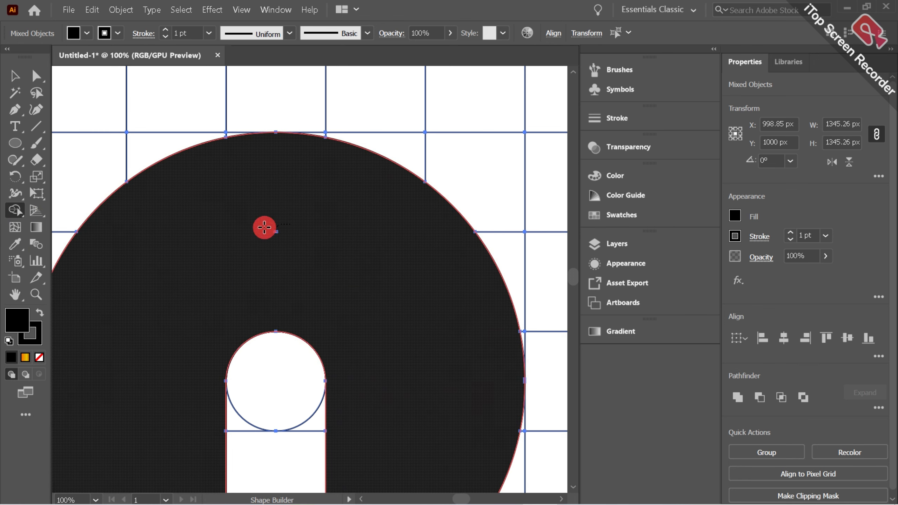
key(h)
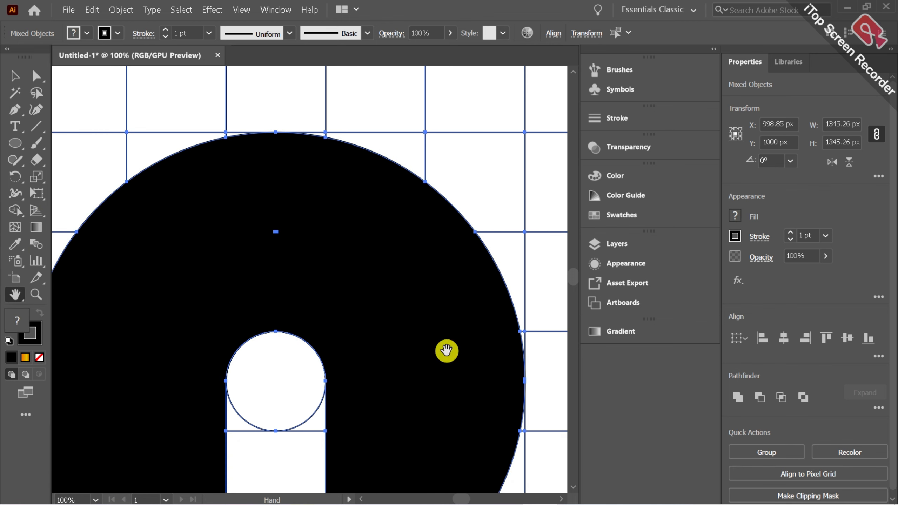
drag(445, 351, 477, 194)
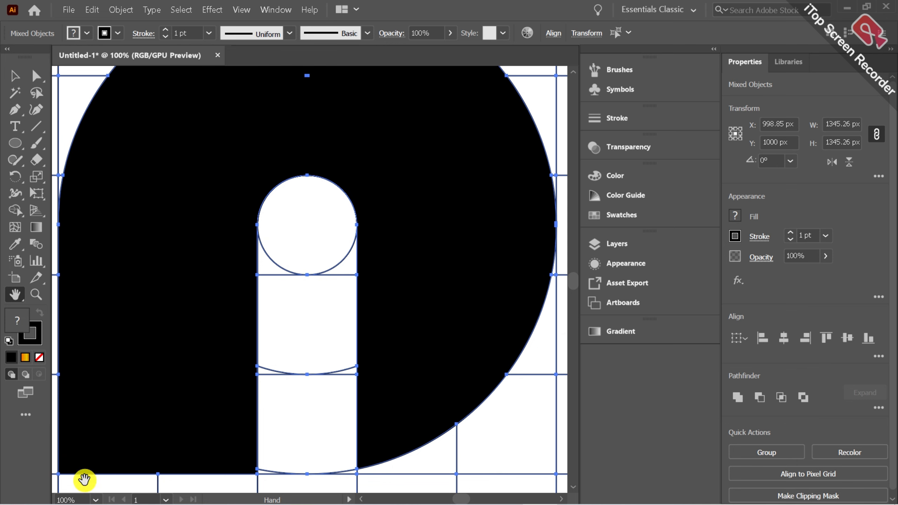
click(98, 501)
click(124, 376)
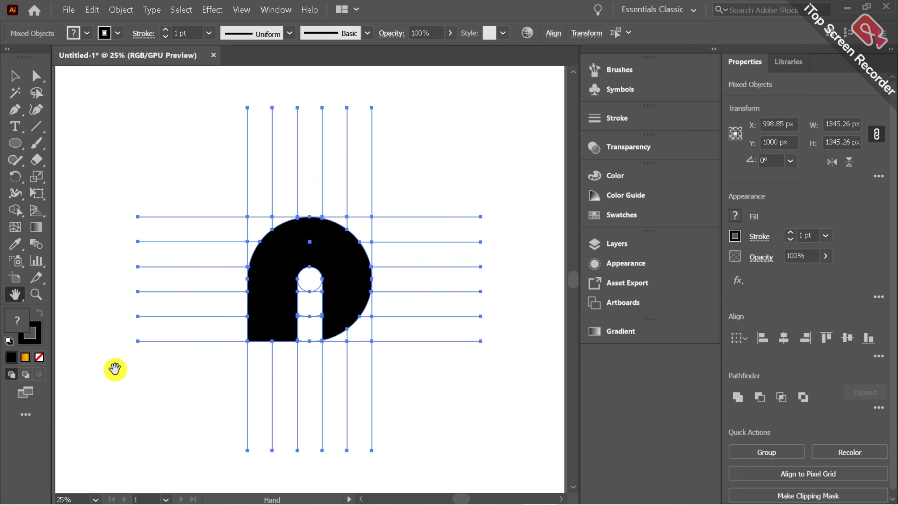
Step: Select all unfilled grid lines and circle pieces with the Magic Wand and cut them away from the black arch
click(36, 294)
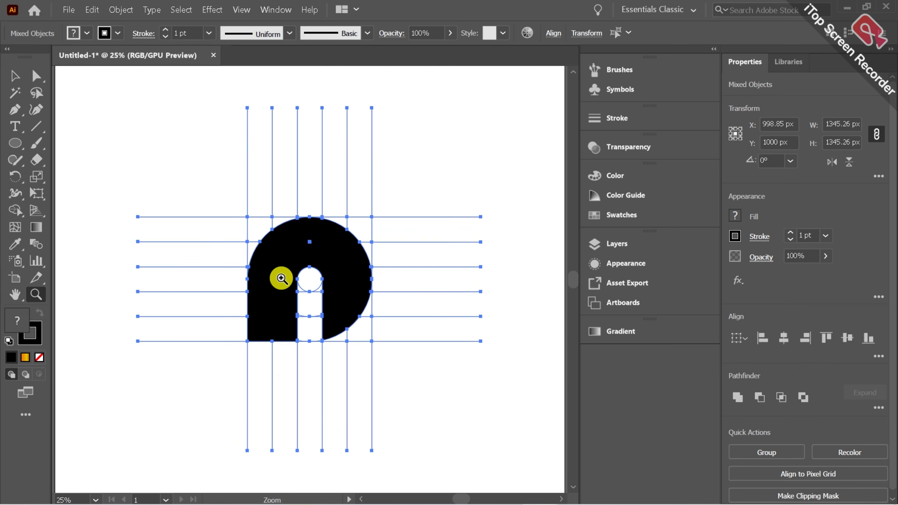
click(315, 270)
click(15, 93)
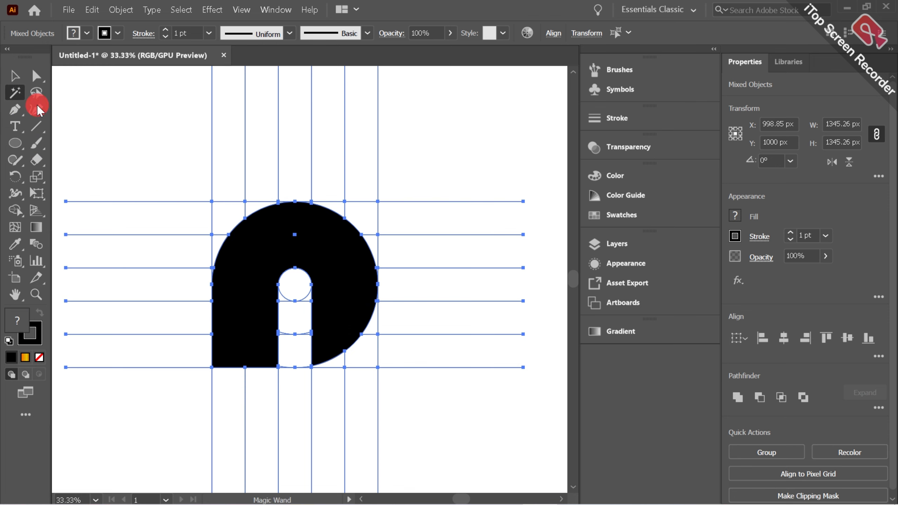
click(176, 196)
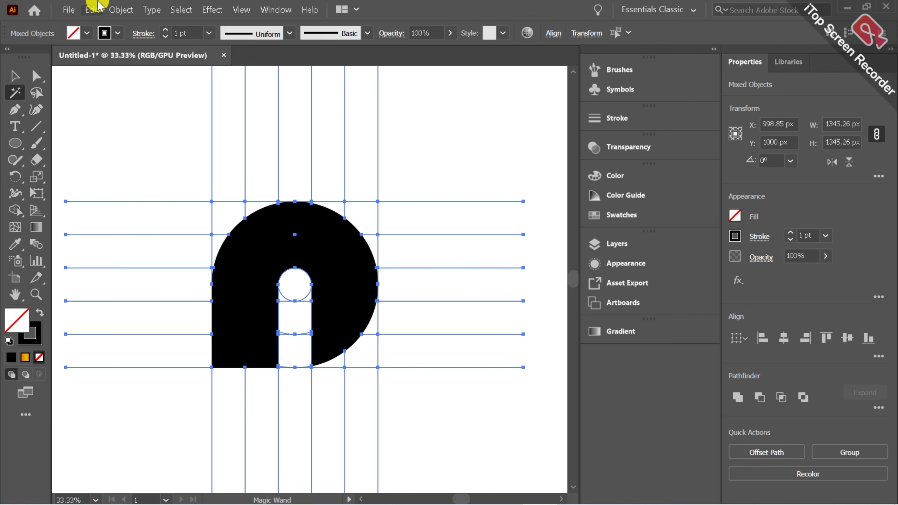
click(92, 9)
click(113, 67)
click(92, 9)
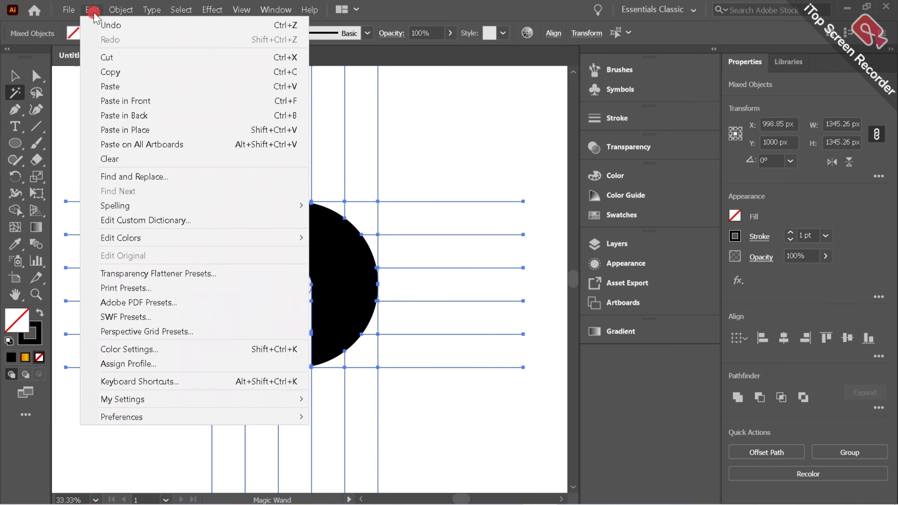
click(101, 57)
Step: Round the right leg's lower corner to about 61 px and the left leg's outer lower corner across the full leg width
click(36, 80)
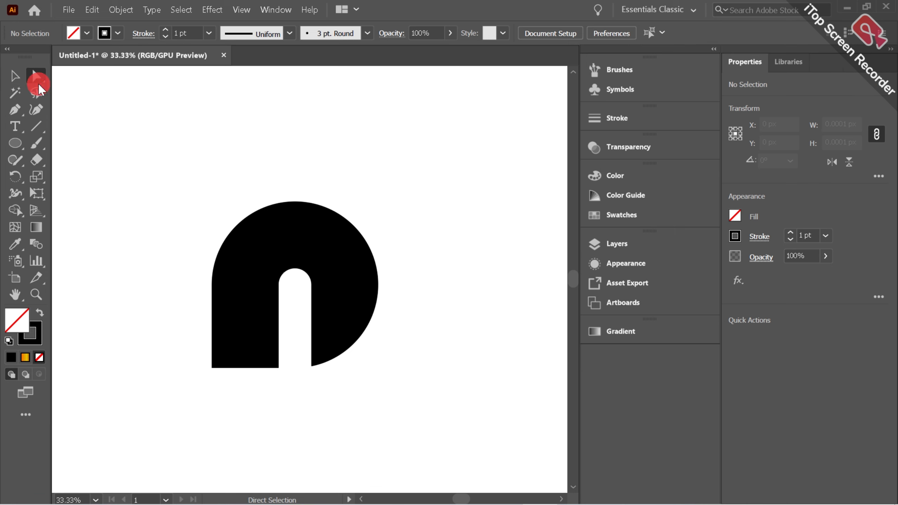
click(261, 311)
click(338, 321)
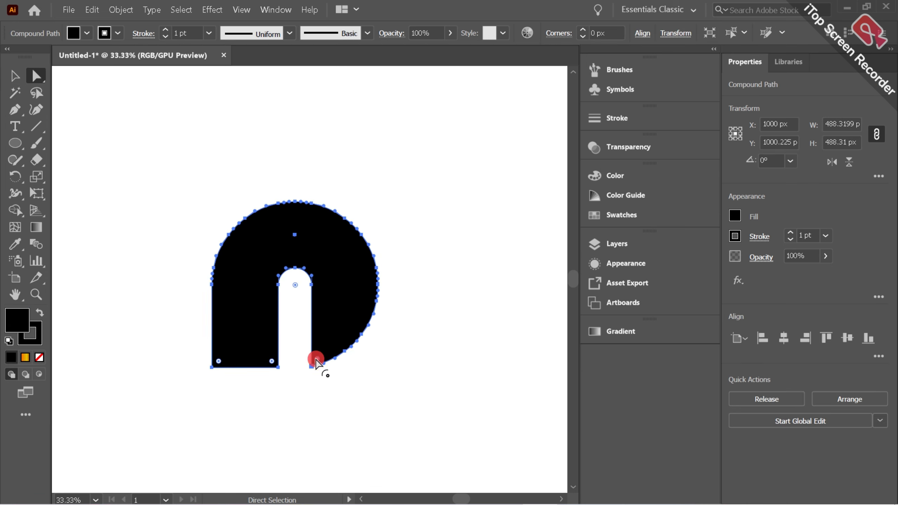
drag(316, 361, 380, 224)
click(409, 296)
click(232, 351)
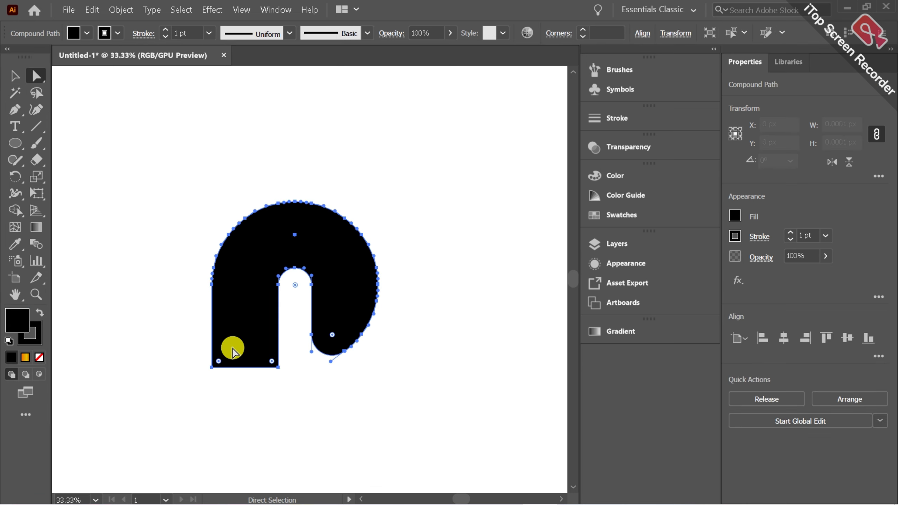
drag(219, 361, 395, 248)
click(401, 246)
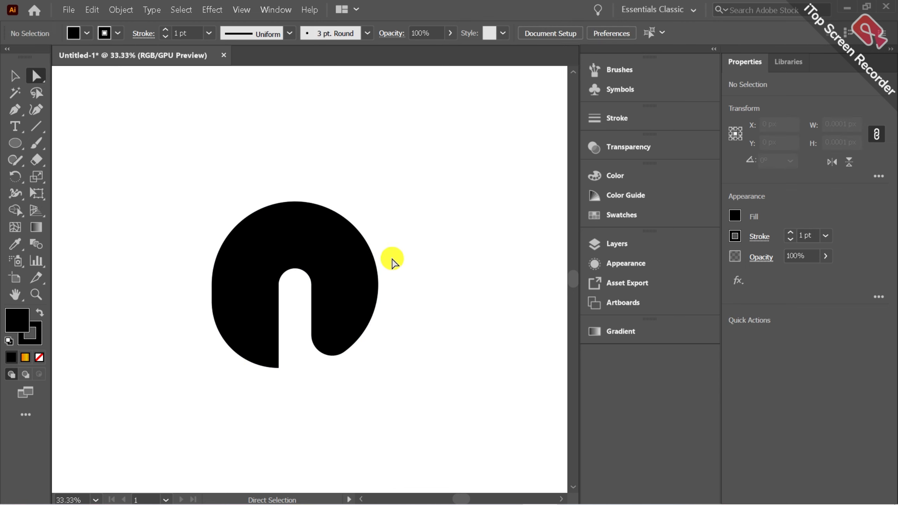
Step: Remove the rounding from the right leg's lower corner and reduce the rounding at the inner slot's upper end
click(328, 329)
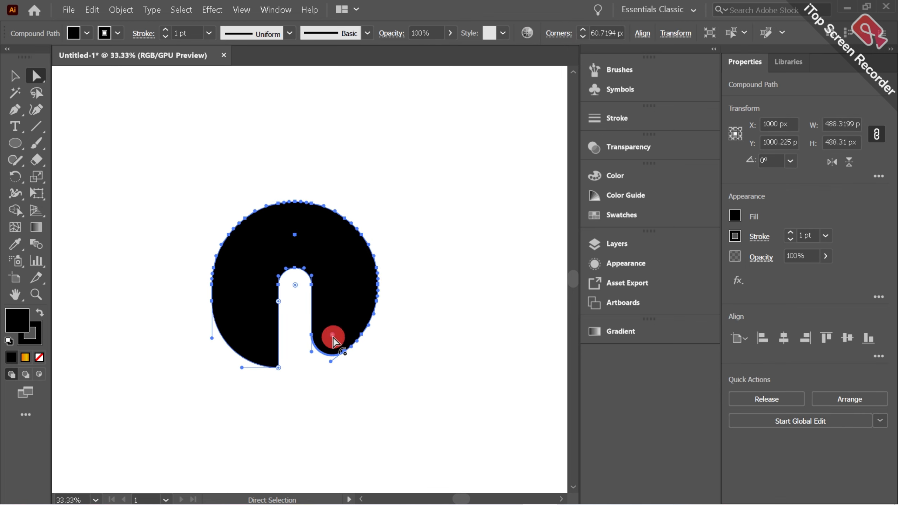
drag(333, 342, 295, 372)
click(371, 379)
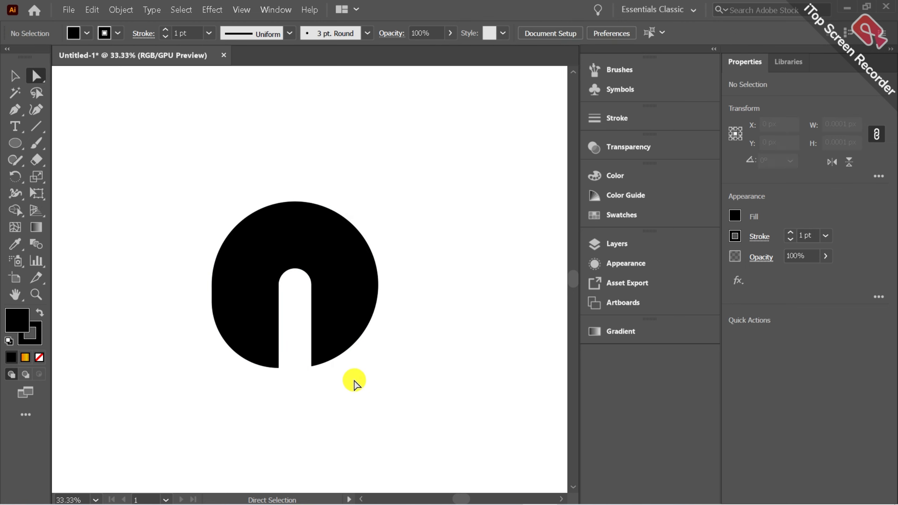
click(351, 322)
drag(296, 310, 261, 252)
click(439, 314)
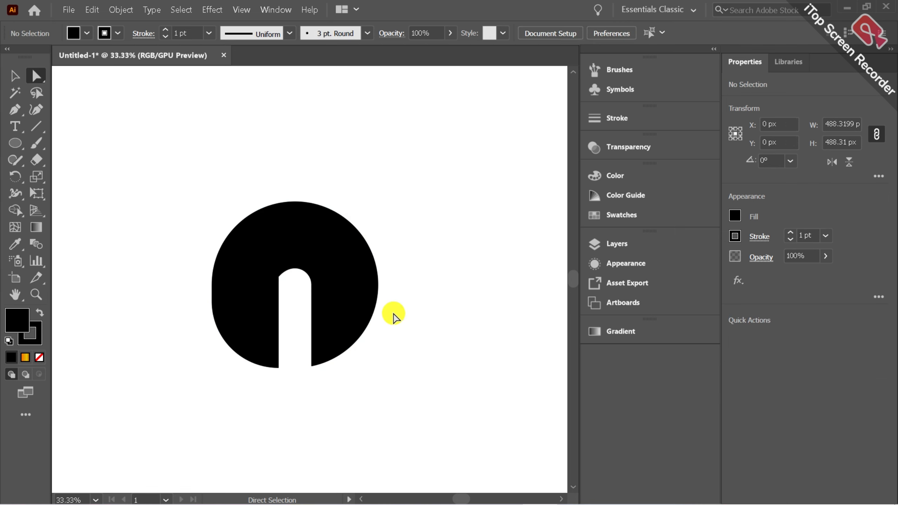
Step: Set the left leg's outer lower corner rounding to about 67 px and round the right leg's lower corner to about 61 px
click(278, 285)
drag(280, 305, 279, 335)
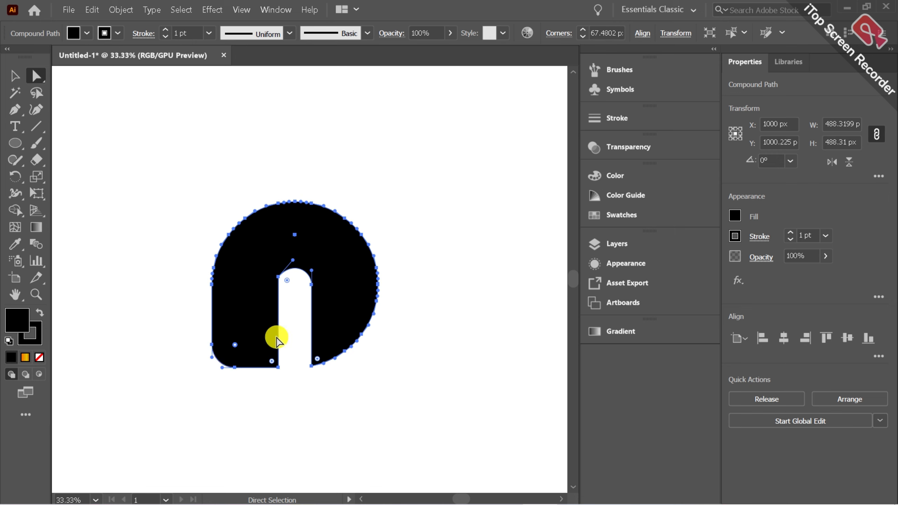
click(440, 329)
click(329, 347)
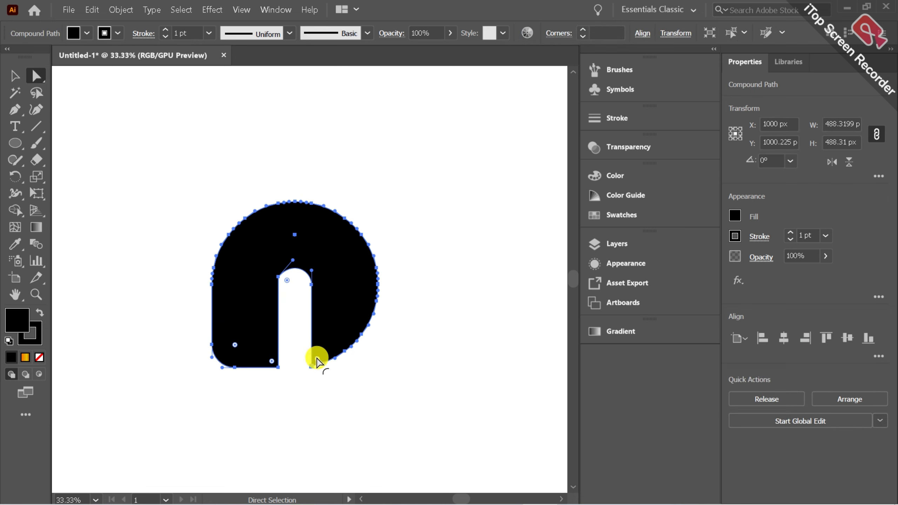
drag(340, 331, 421, 269)
click(445, 301)
Step: Round the inner slot's upper end to about 50 px and the left leg's inner lower corner to about 128 px
click(267, 291)
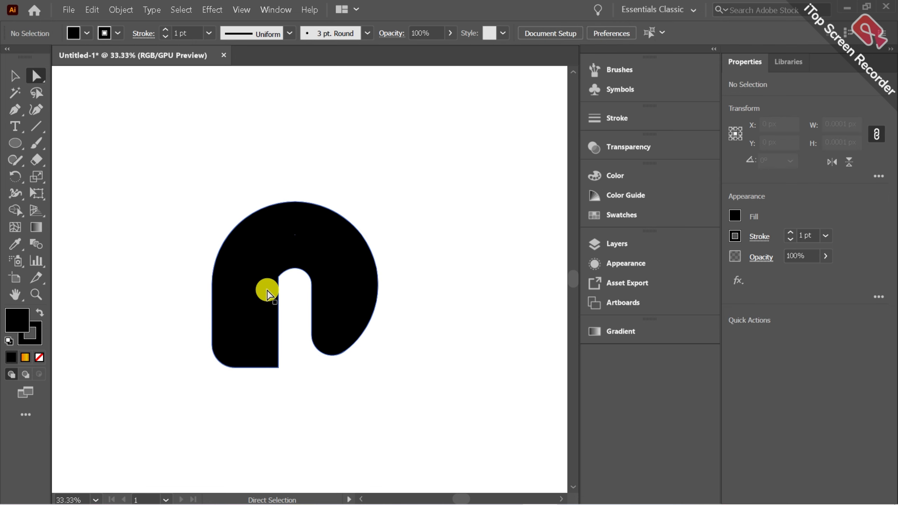
drag(286, 285, 336, 327)
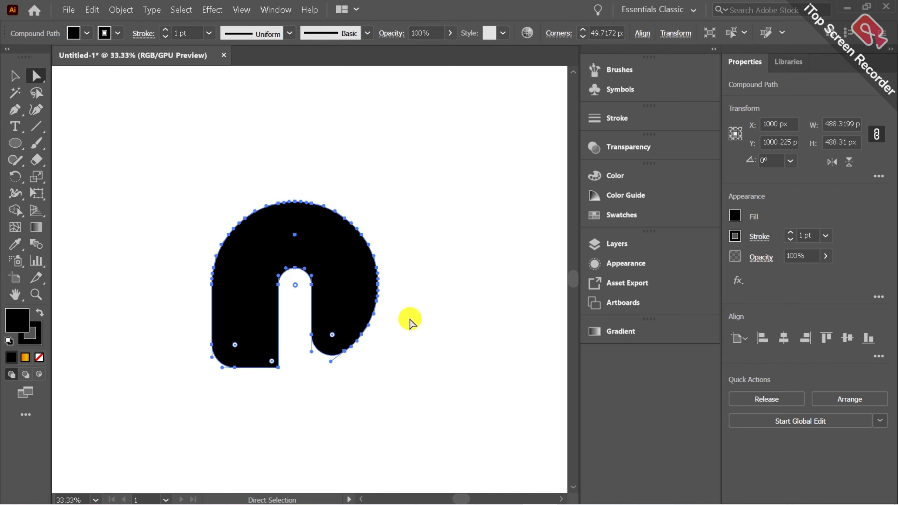
click(409, 321)
click(263, 362)
drag(269, 361, 217, 302)
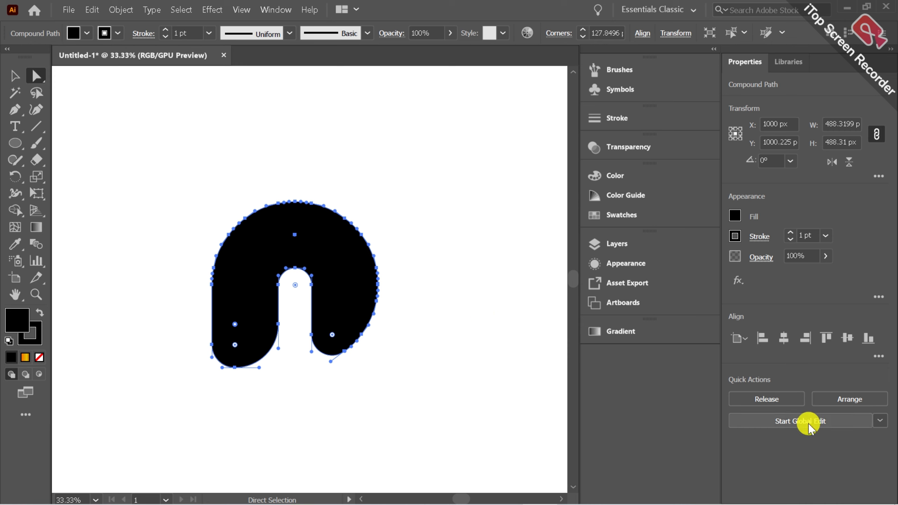
click(428, 452)
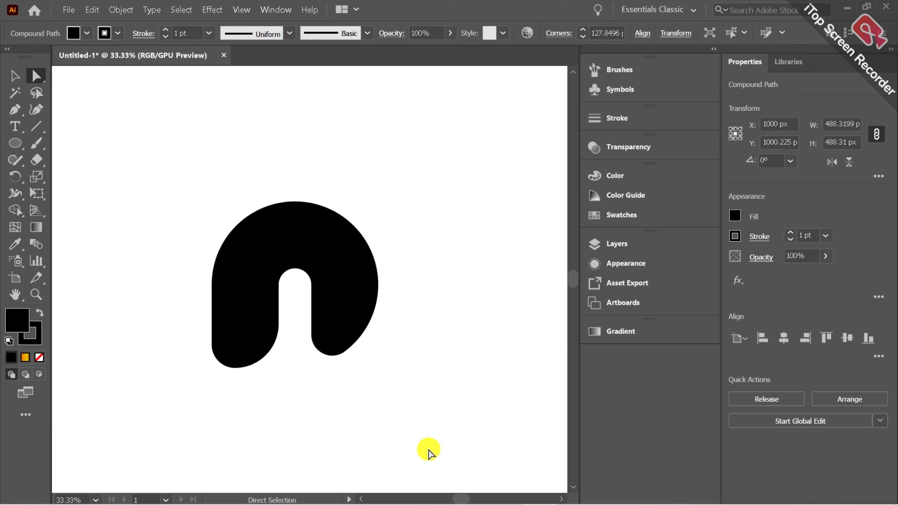
Step: Try to increase the rounding of the left and right legs' lower corners further
click(245, 331)
click(230, 350)
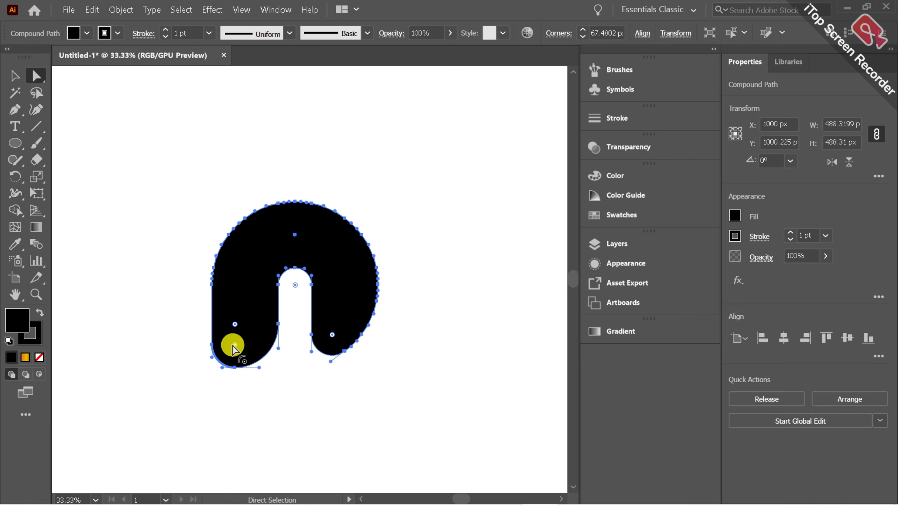
drag(232, 348, 240, 322)
click(209, 407)
click(233, 323)
click(311, 391)
click(332, 333)
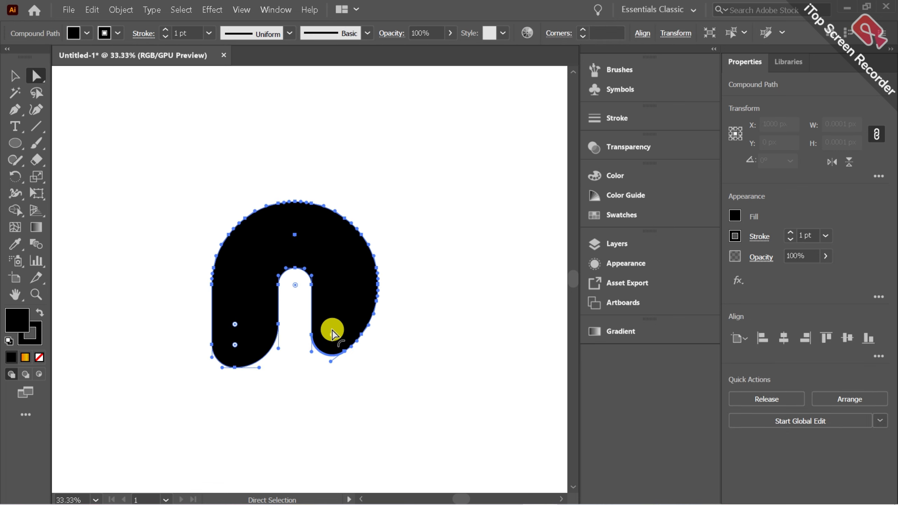
drag(332, 333, 345, 315)
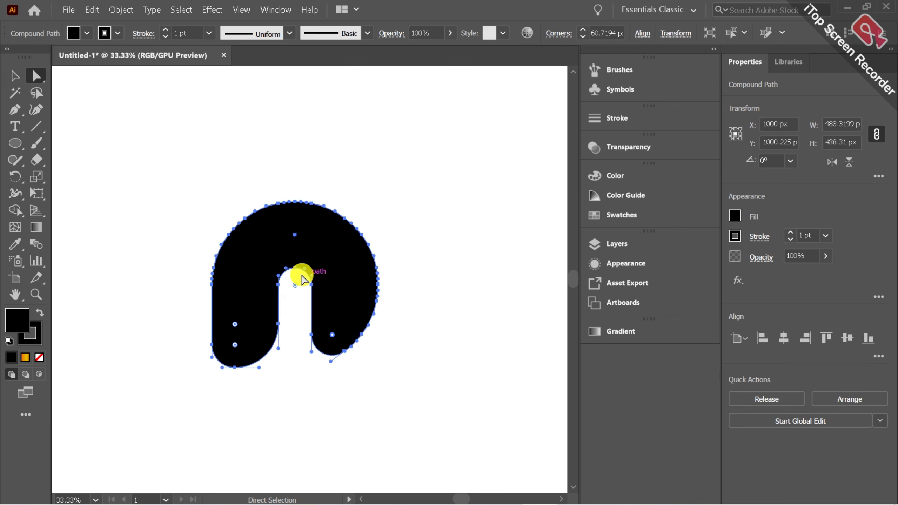
click(433, 255)
drag(182, 202, 471, 403)
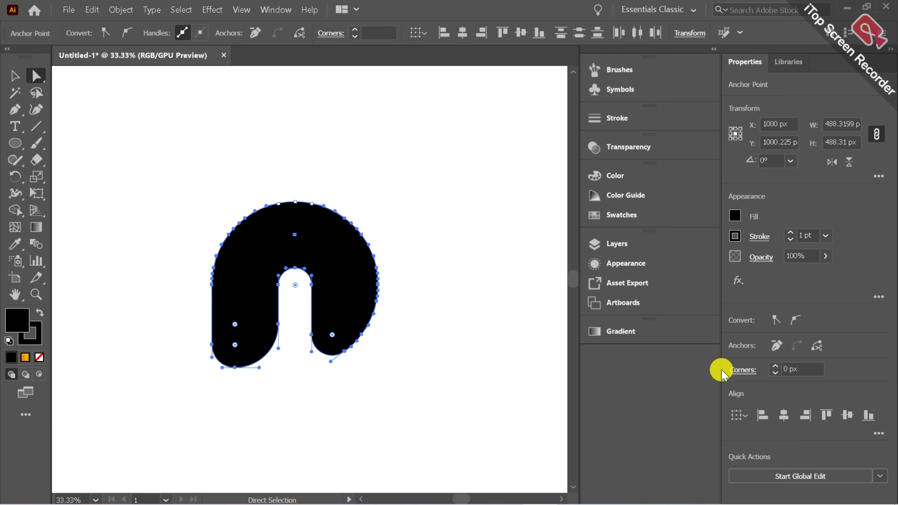
click(298, 419)
Step: Fill the whole lettermark shape with the golden yellow FFCA22
click(14, 75)
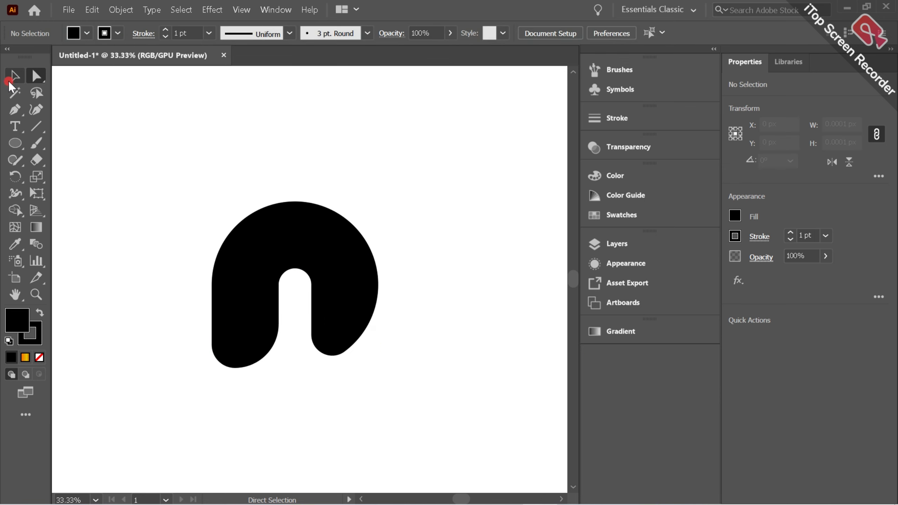
click(245, 261)
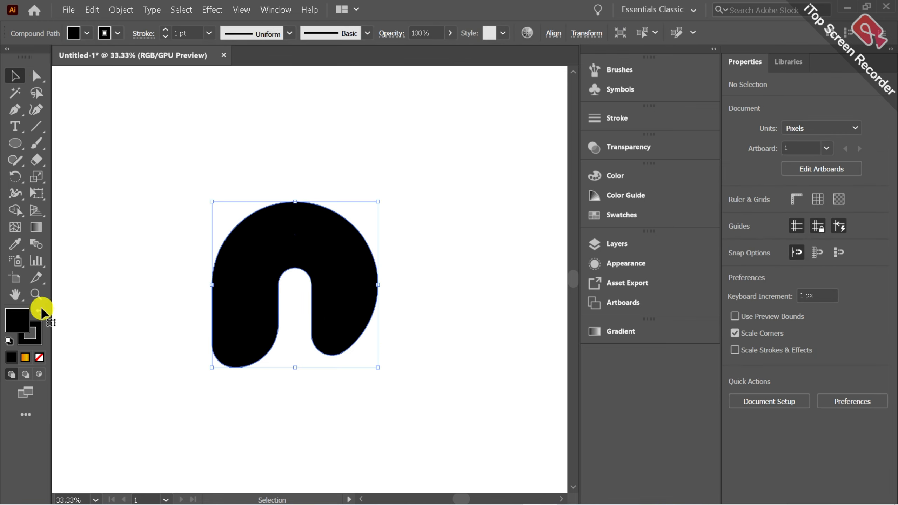
double_click(16, 319)
mouse_move(652, 261)
mouse_down()
mouse_move(637, 207)
mouse_move(580, 199)
mouse_move(519, 243)
mouse_move(489, 363)
mouse_move(486, 332)
mouse_up()
drag(713, 327, 712, 364)
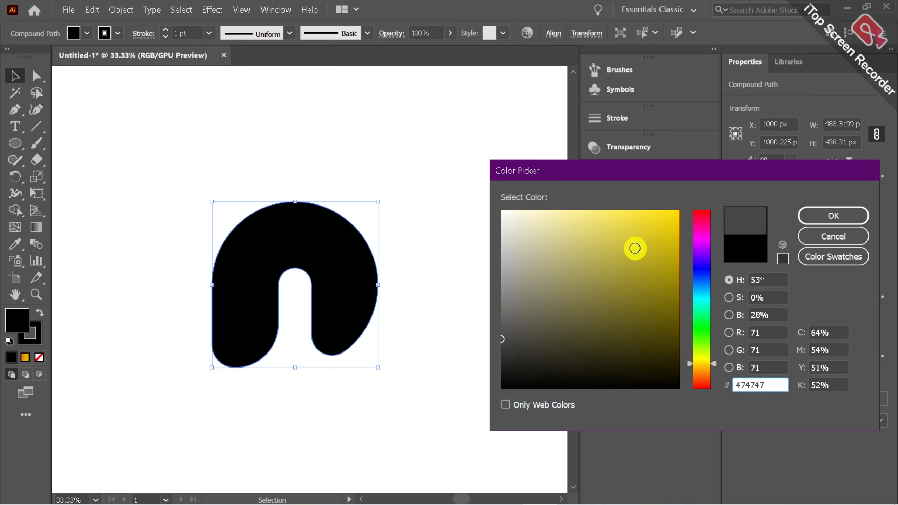
drag(634, 248, 652, 194)
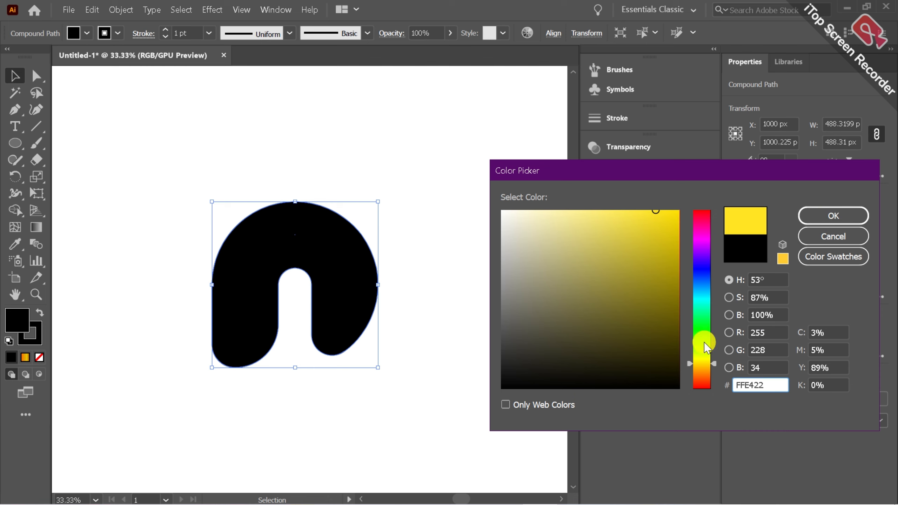
click(704, 370)
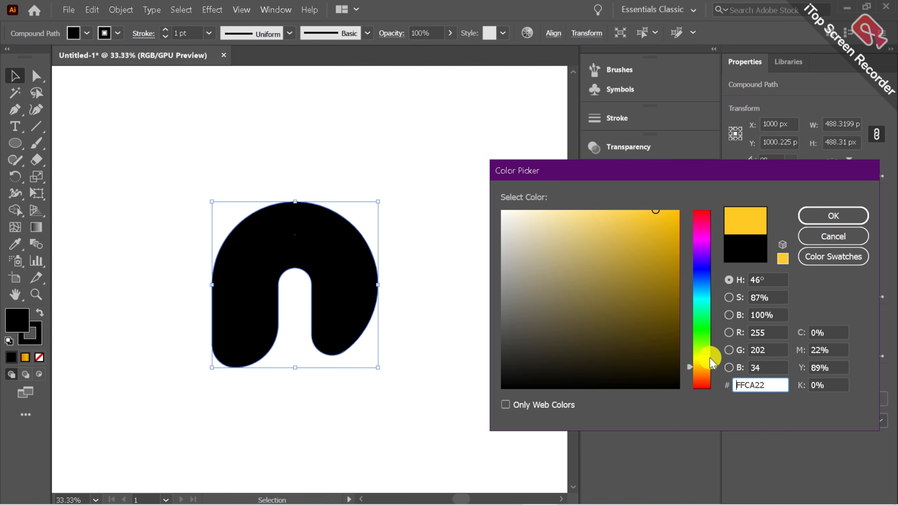
click(808, 215)
Step: Remove the black stroke from the yellow lettermark
click(791, 233)
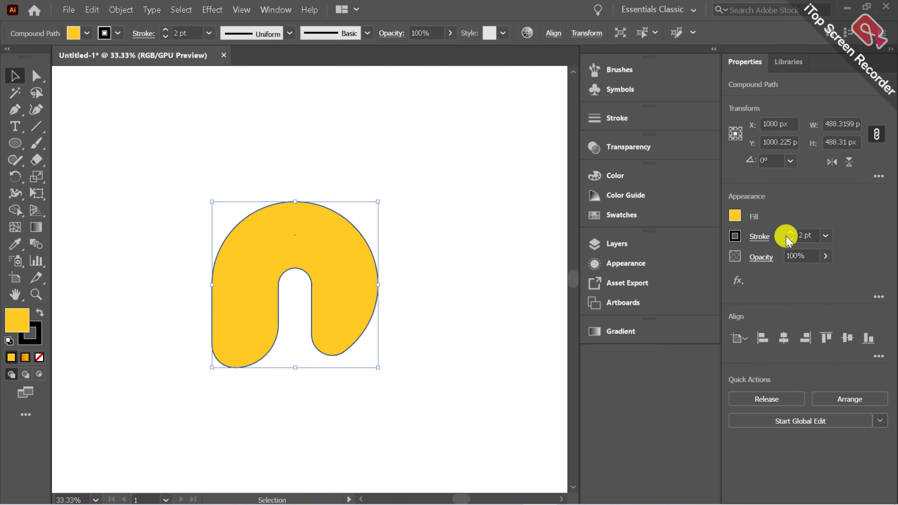
click(788, 240)
click(525, 325)
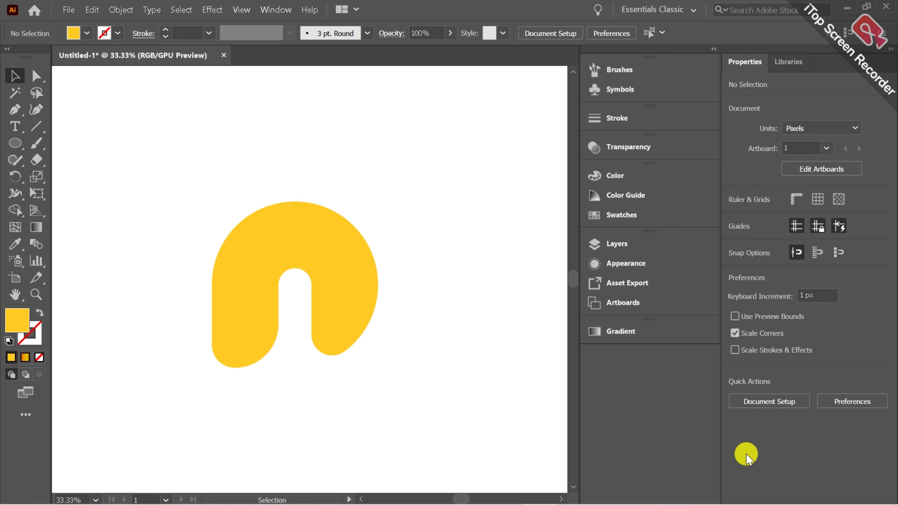
Step: Enlarge the lettermark to about 974 by 930 px and center it on the artboard
key(ctrl+a)
key(ctrl+0)
click(361, 401)
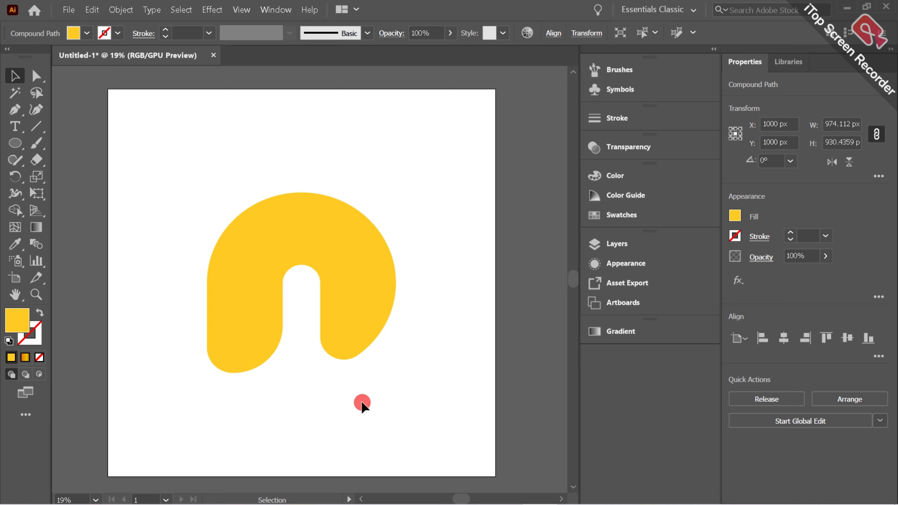
Step: Duplicate the lettermark by copy and paste, and center the copy horizontally and vertically on the artboard
click(346, 271)
click(91, 9)
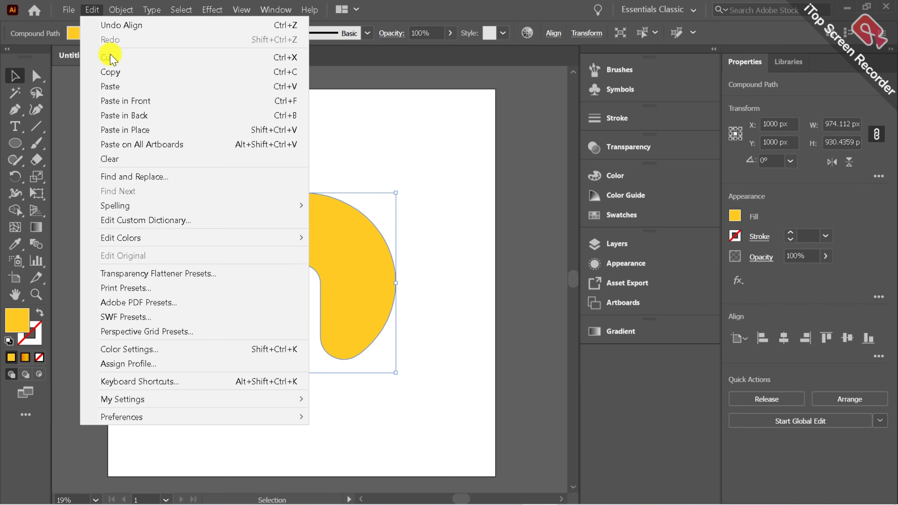
click(114, 74)
click(97, 5)
click(115, 84)
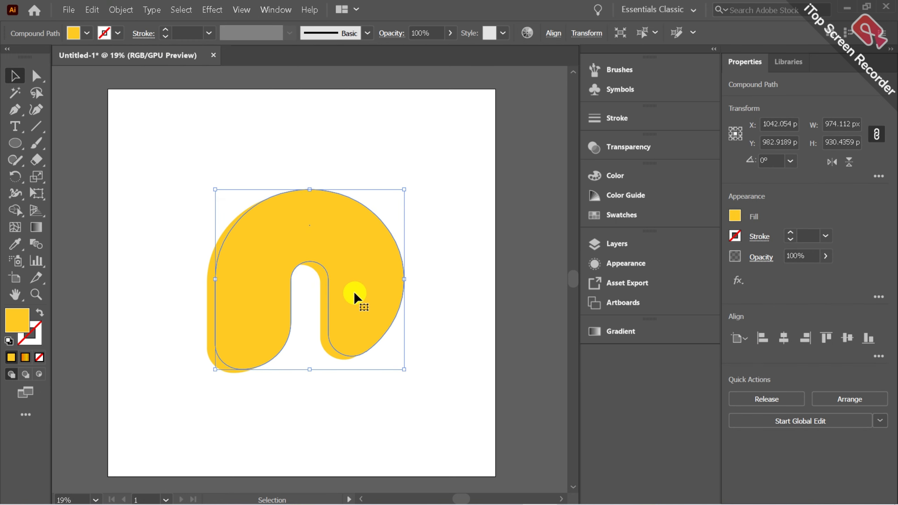
mouse_move(352, 294)
mouse_down()
mouse_move(346, 303)
mouse_move(354, 295)
mouse_up()
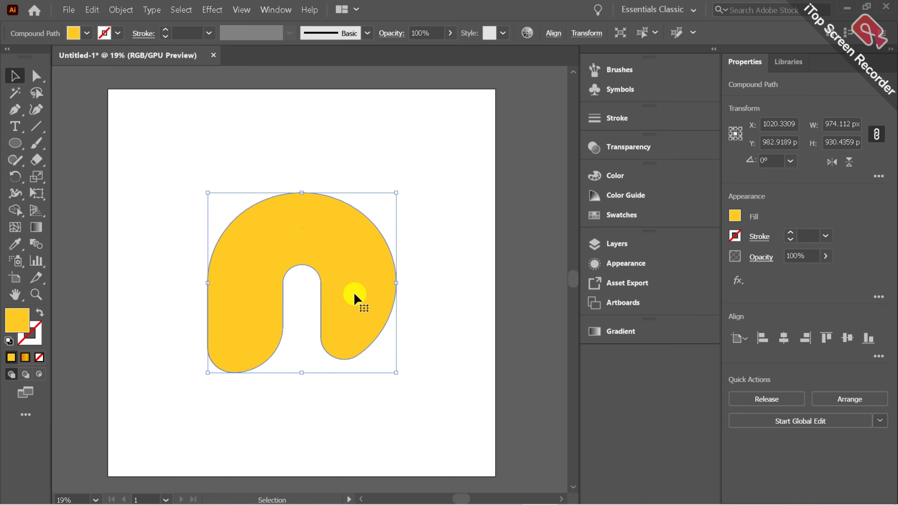
click(784, 338)
click(846, 339)
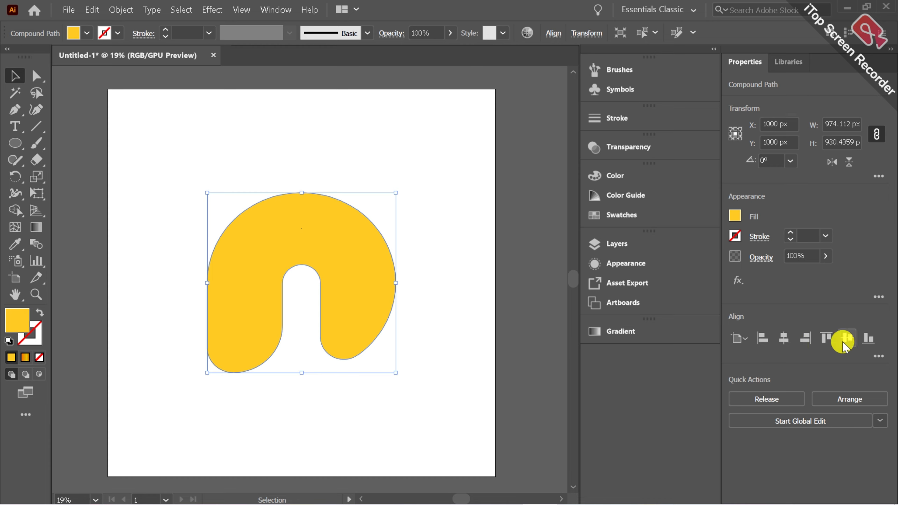
Step: Offset the copy slightly up and right to about X 1014, Y 981 px and remove its fill
drag(377, 299, 380, 295)
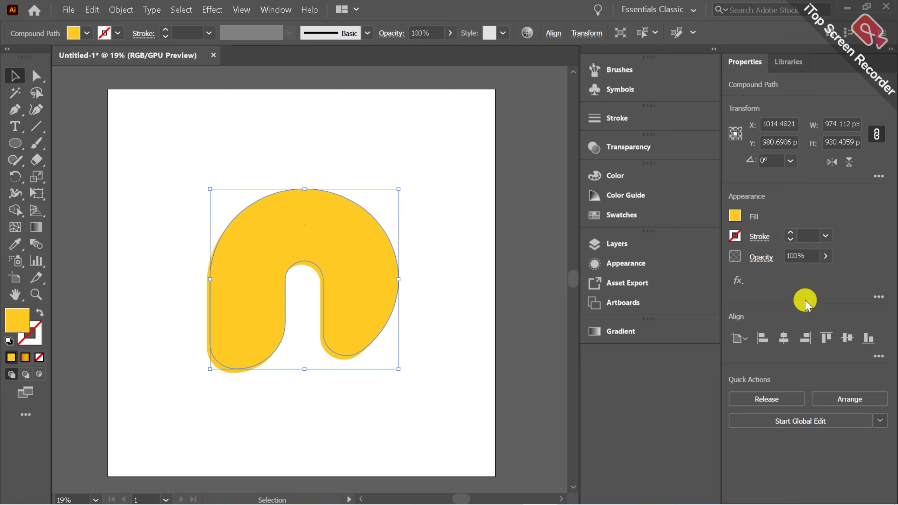
click(735, 217)
click(734, 217)
click(734, 217)
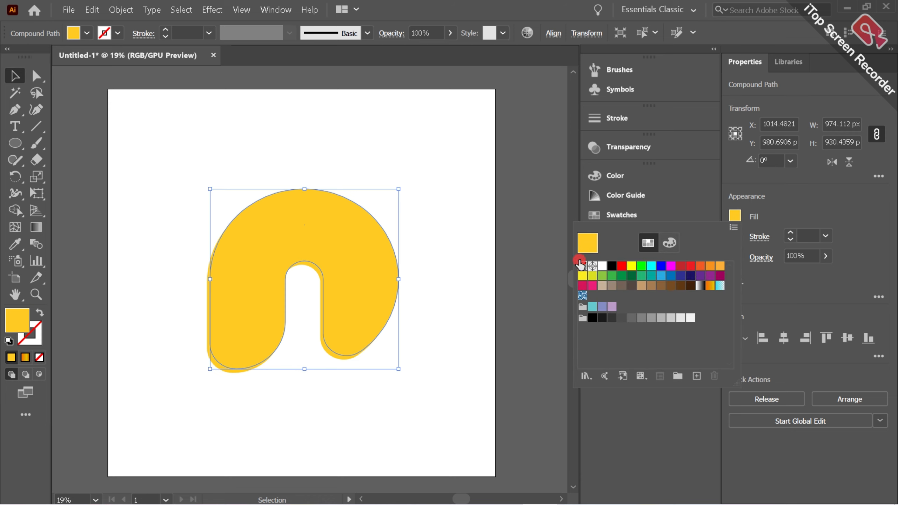
click(582, 265)
Step: Give the unfilled copy a white 2 pt stroke
click(790, 234)
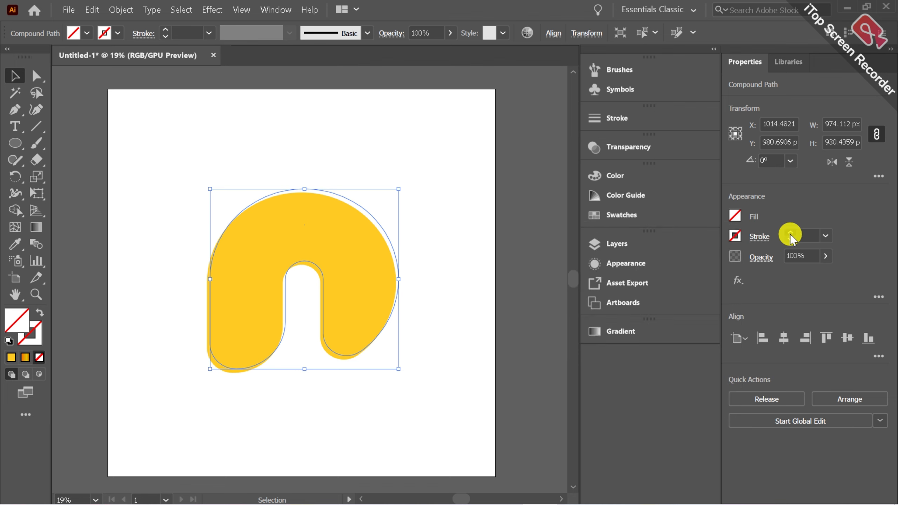
click(791, 234)
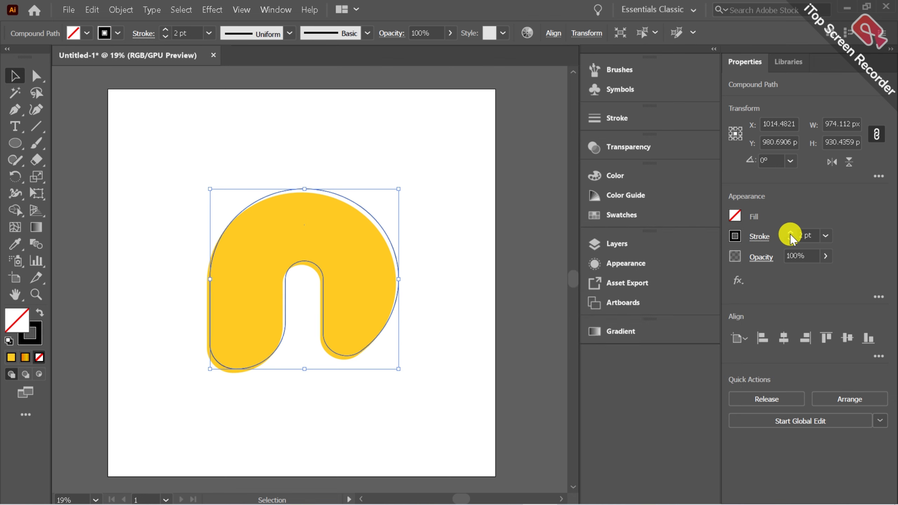
click(735, 236)
click(594, 285)
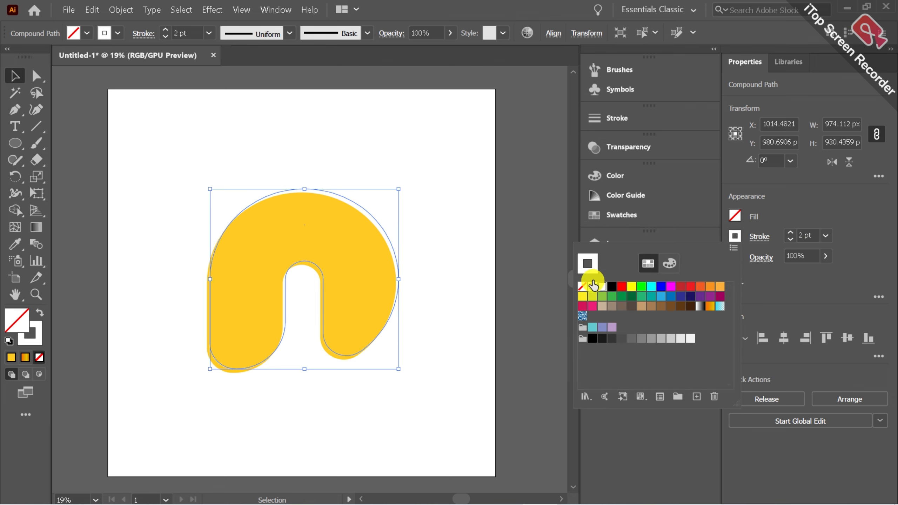
click(475, 290)
Step: Nudge the white outline right to about X 1016 px and set its stroke weight to 4 pt
click(456, 299)
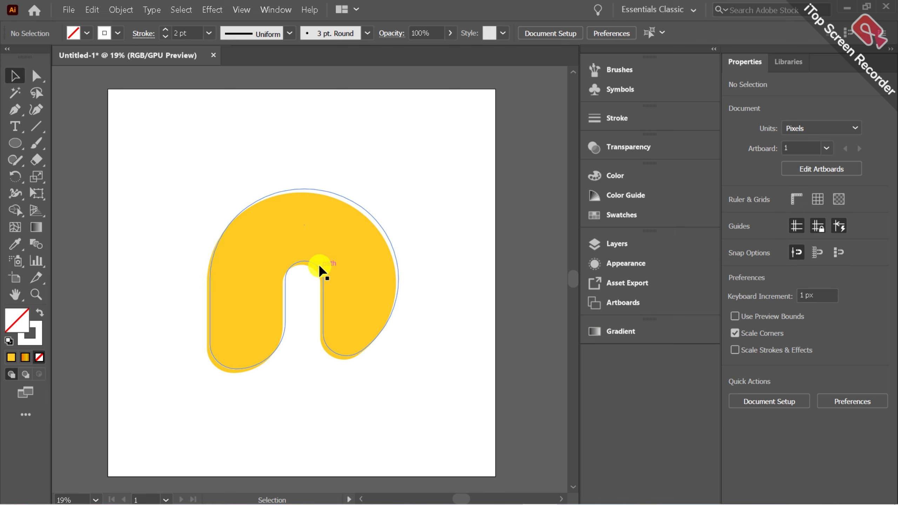
drag(317, 270, 320, 271)
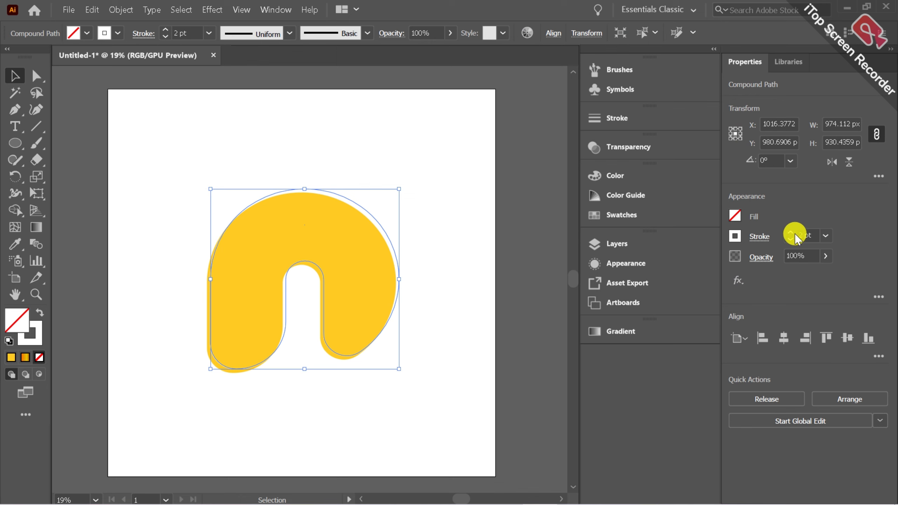
click(423, 281)
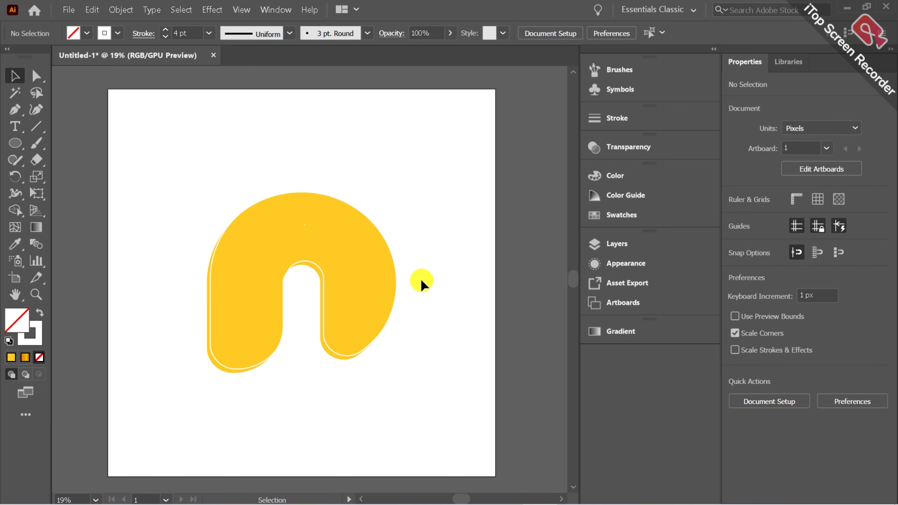
Step: Apply a white (FFFFFF) Drop Shadow to the outline copy in Multiply mode with 75% opacity, 7 px offsets and 5 px blur
click(321, 287)
click(208, 9)
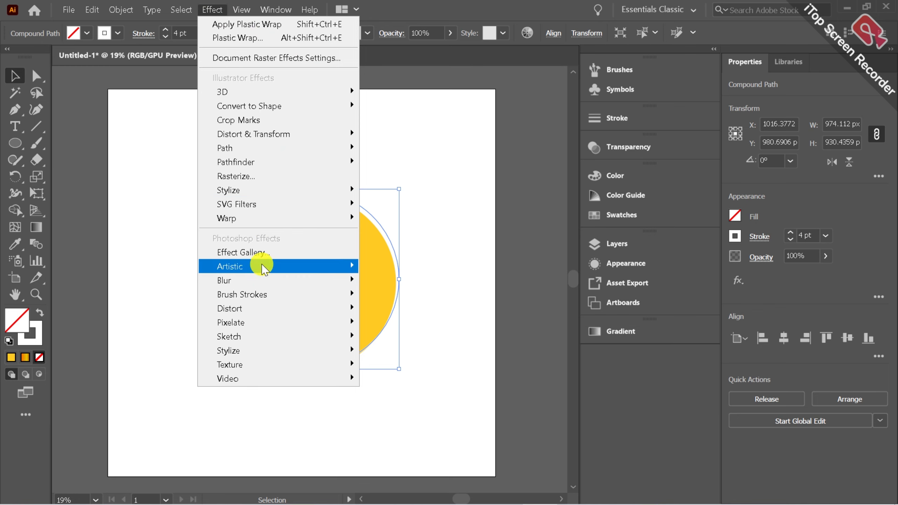
mouse_move(320, 192)
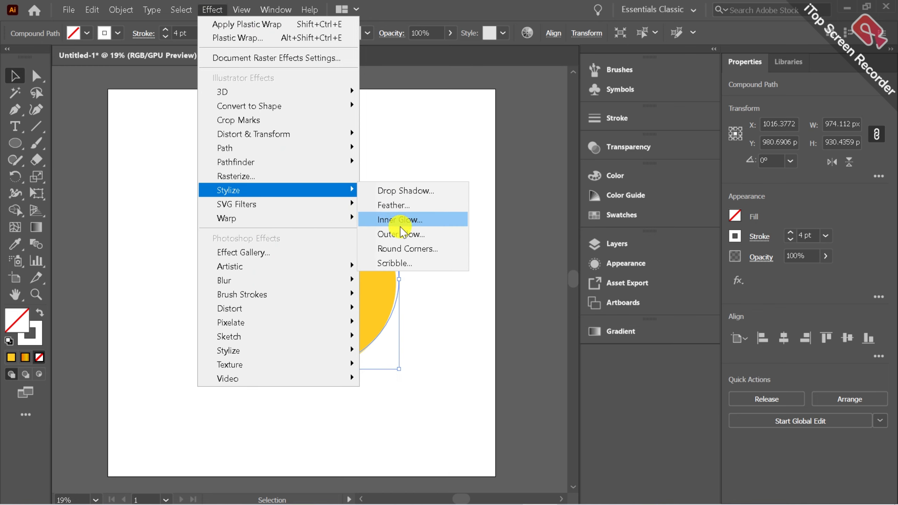
click(407, 191)
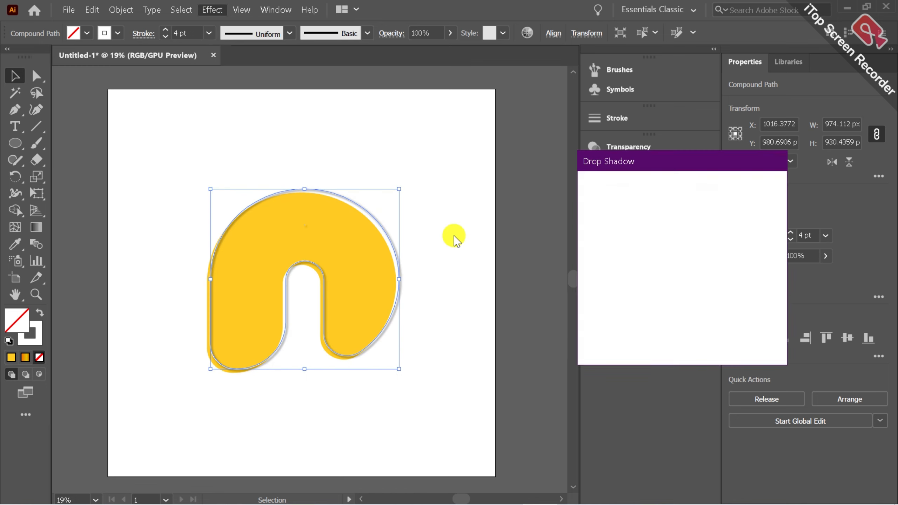
click(668, 303)
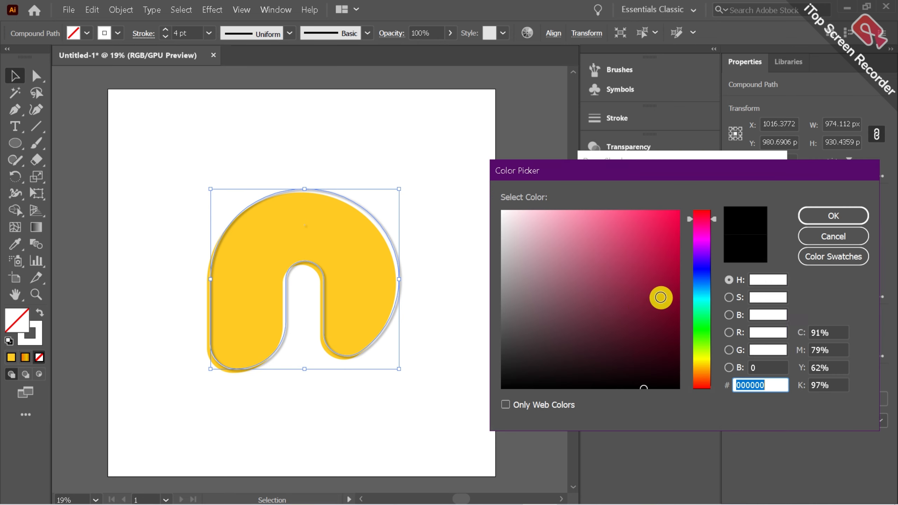
click(518, 232)
drag(504, 212, 495, 207)
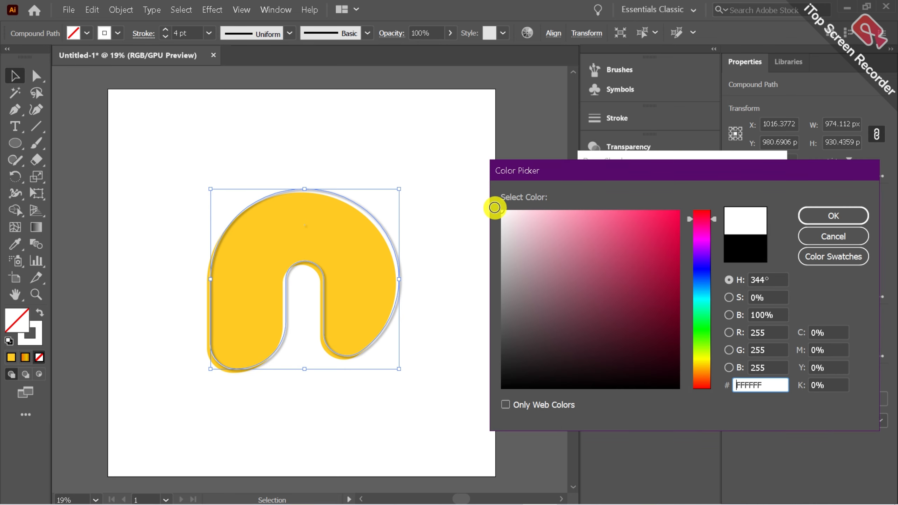
click(801, 216)
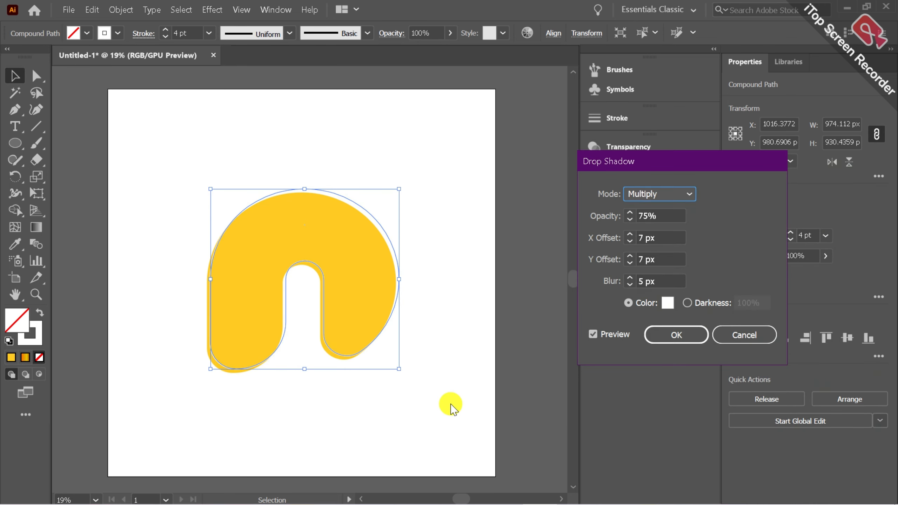
click(676, 335)
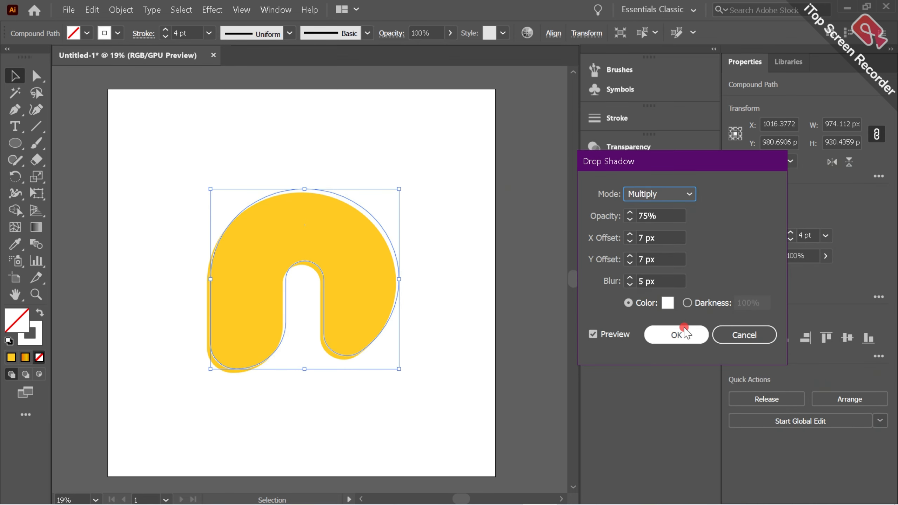
click(432, 381)
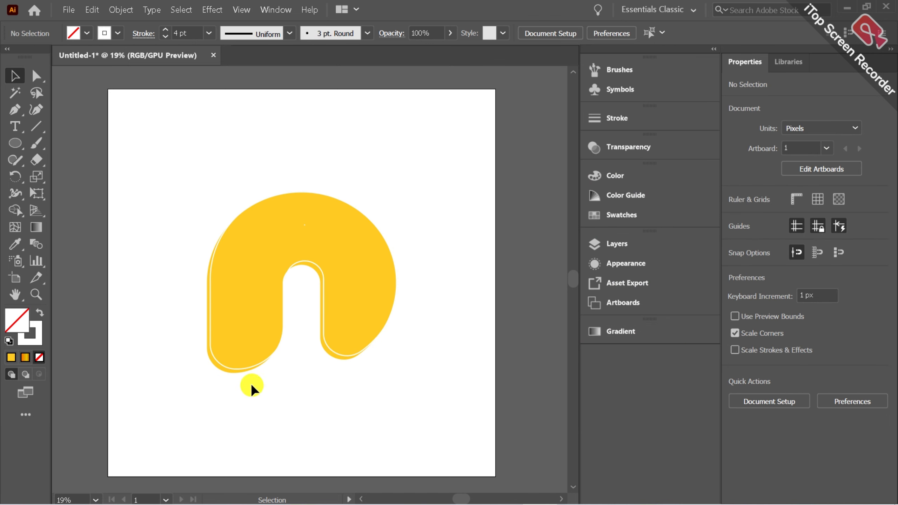